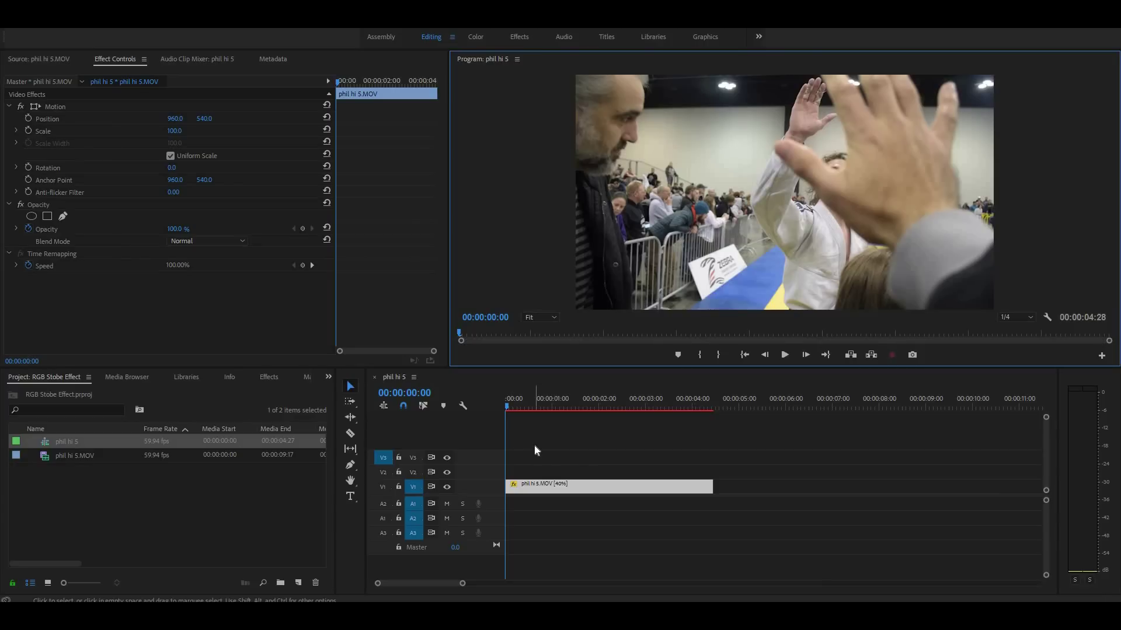
Step: Preview the high-five clip twice from the start
{"action": "key", "text": "space"}
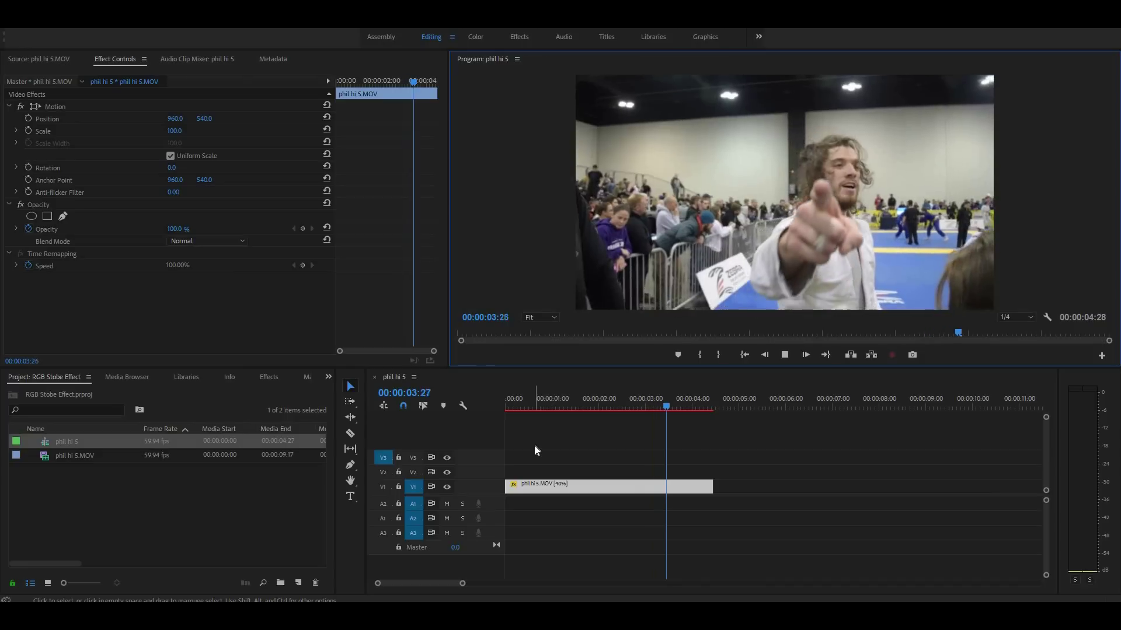
{"action": "key", "text": "space"}
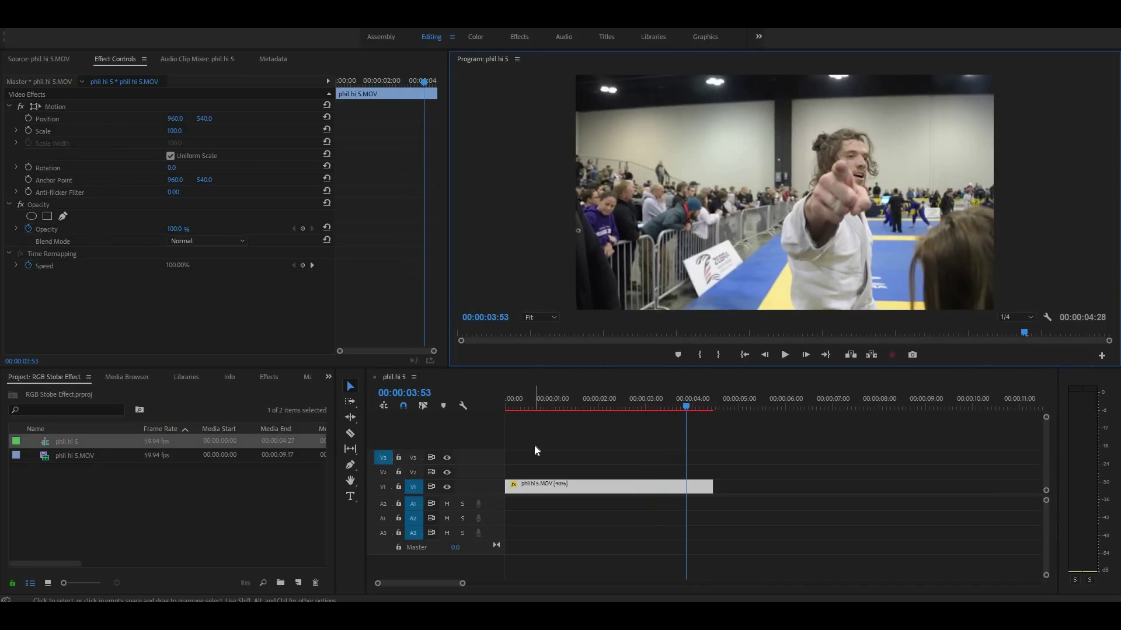
{"action": "key", "text": "Home"}
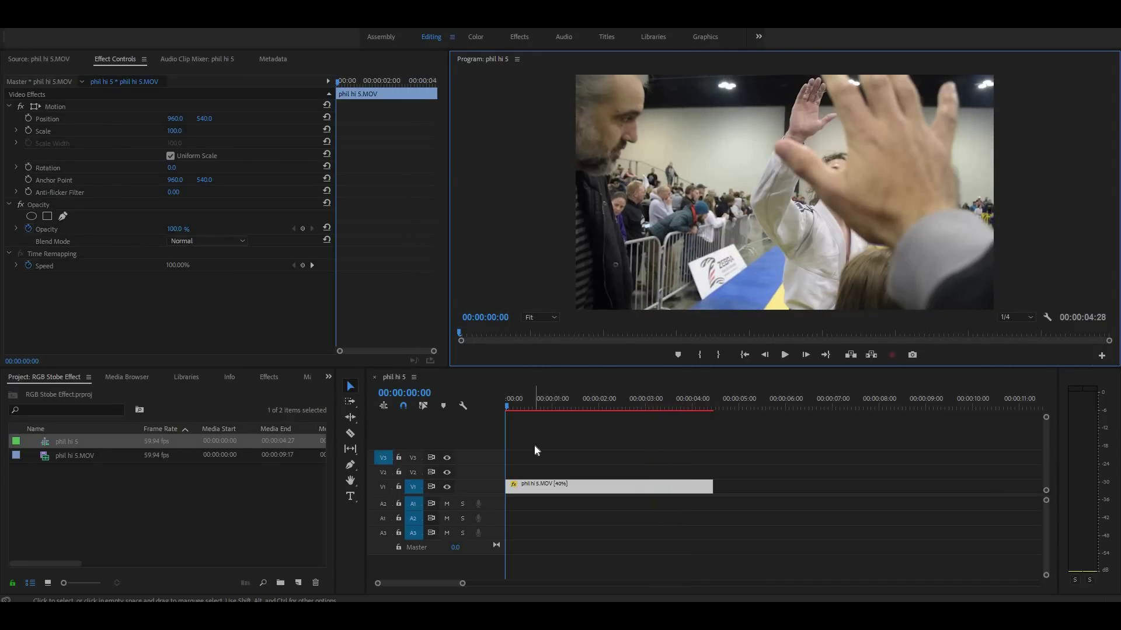
{"action": "key", "text": "space"}
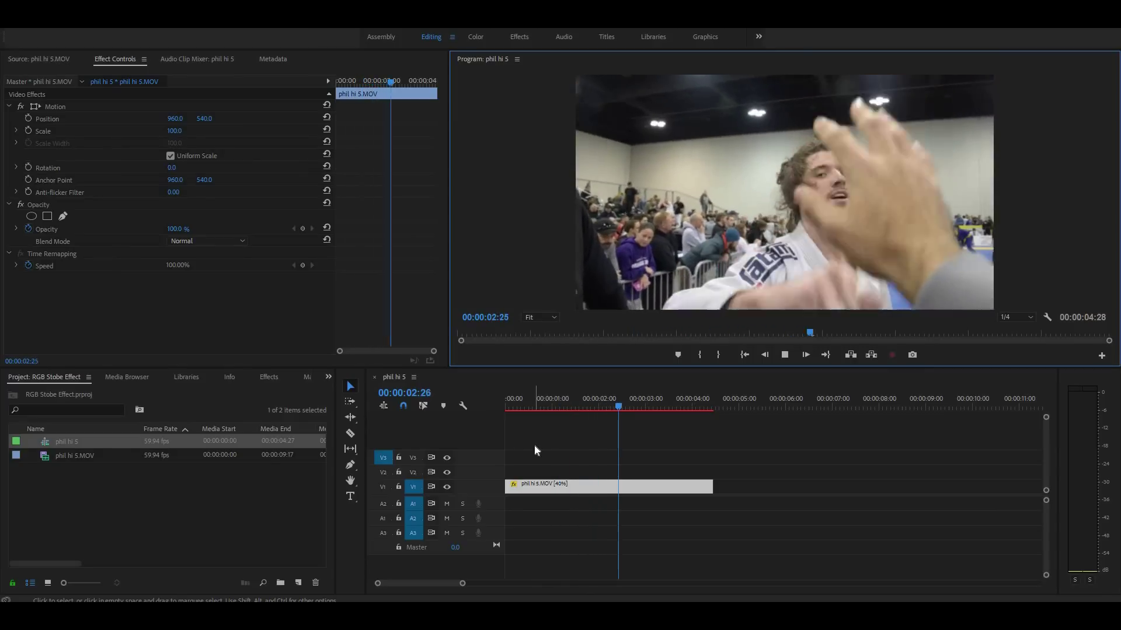
{"action": "key", "text": "space"}
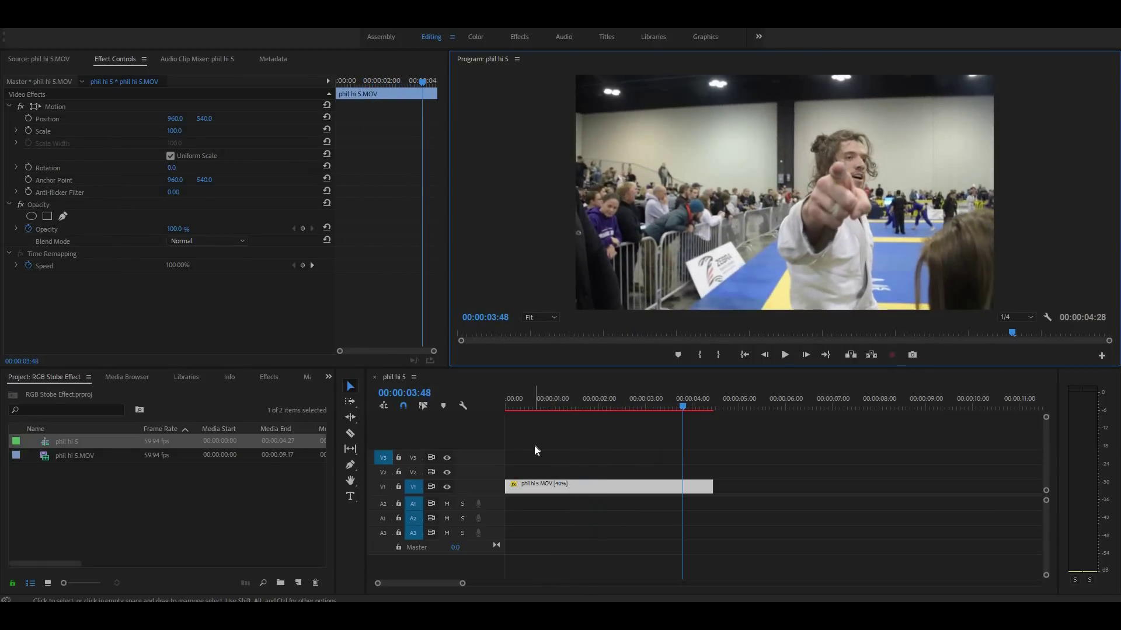
{"action": "key", "text": "Home"}
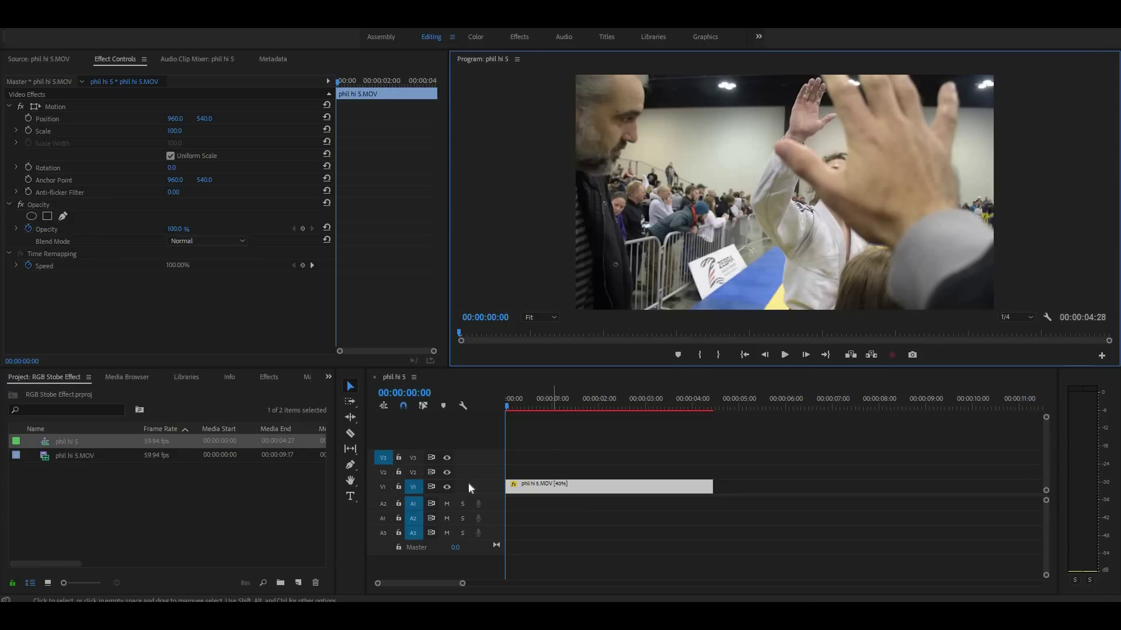
Step: Open a new Adjustment Layer dialog set to 1920×1080 at 59.94 fps
{"action": "left_click", "coordinate": [134, 477]}
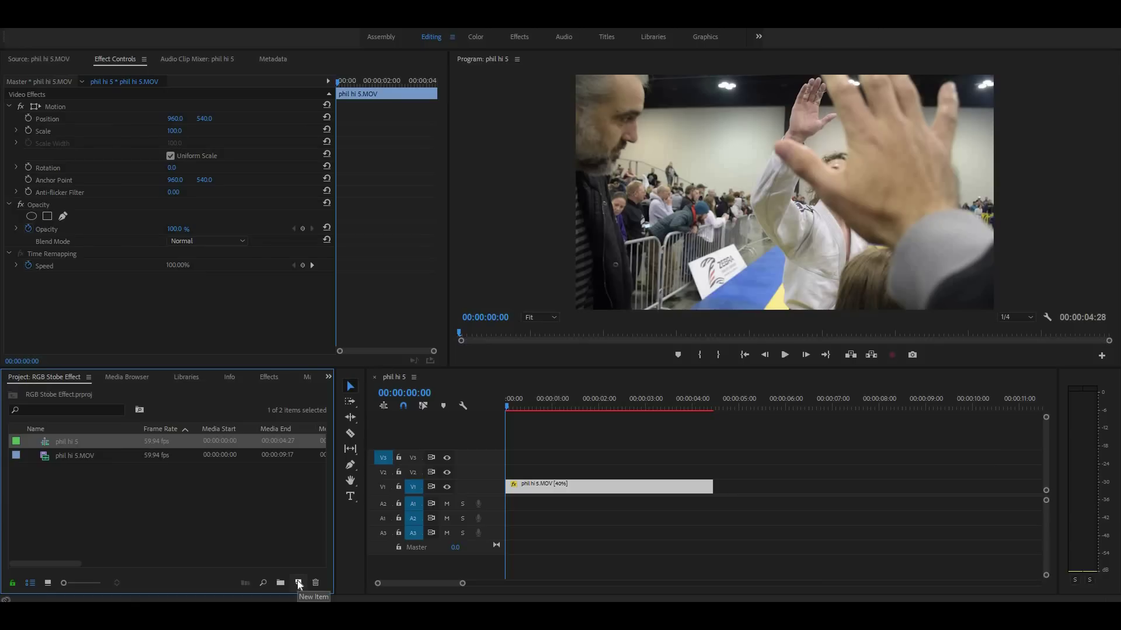
{"action": "left_click", "coordinate": [299, 583]}
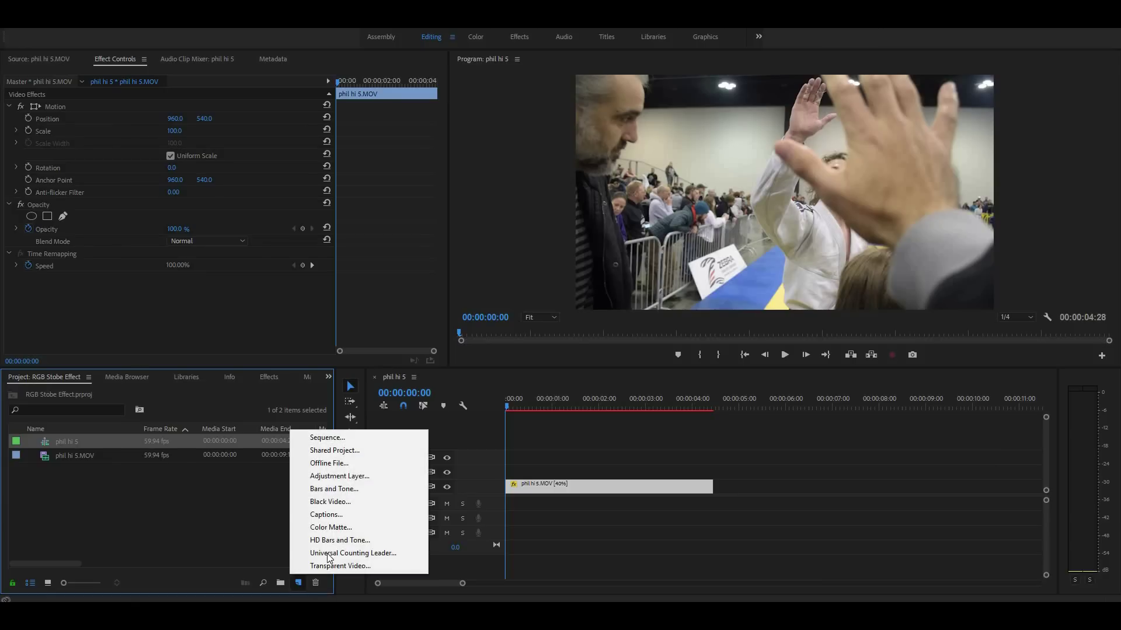
{"action": "left_click", "coordinate": [329, 477]}
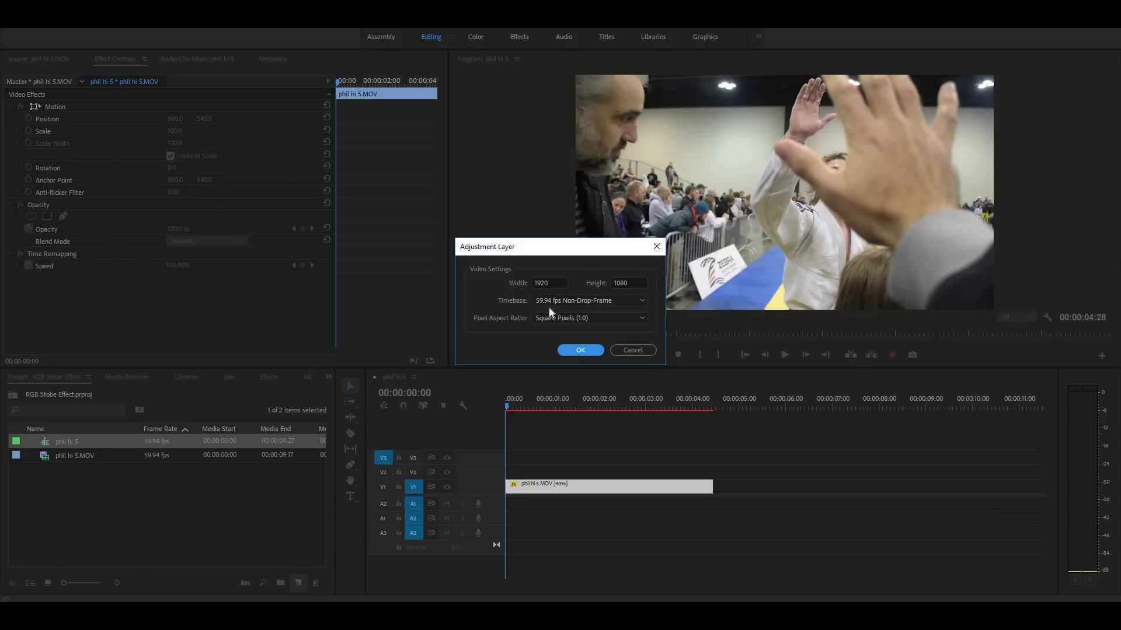
Step: Add the adjustment layer on V2 above phil hi 5.MOV, trimmed to the clip's length
{"action": "left_click", "coordinate": [580, 350]}
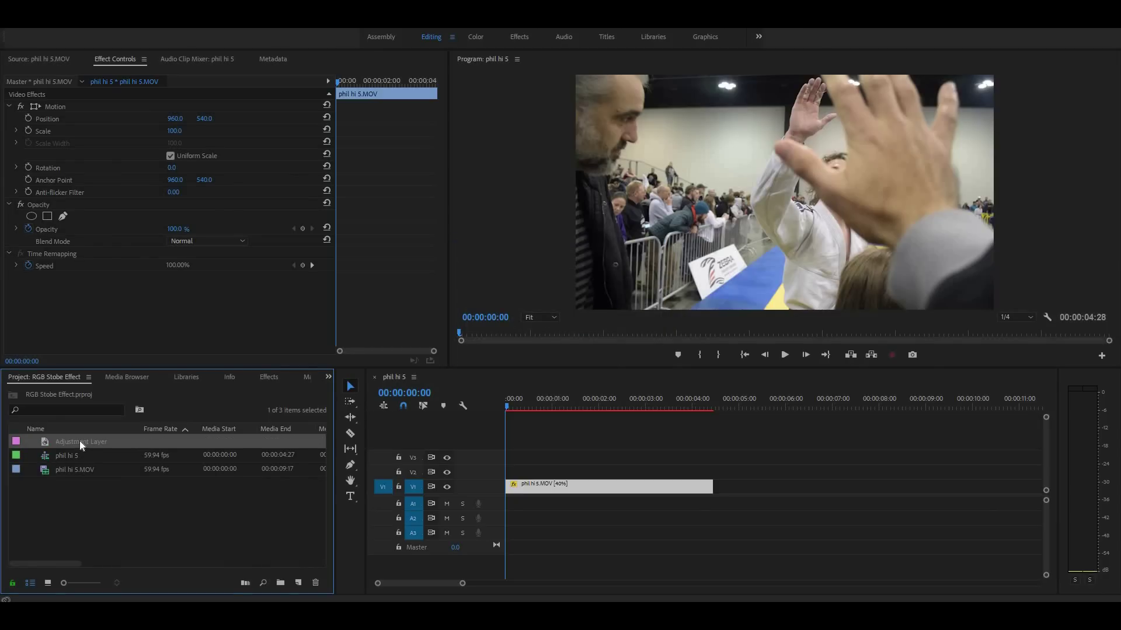
{"action": "left_click_drag", "start_coordinate": [79, 440], "coordinate": [504, 475]}
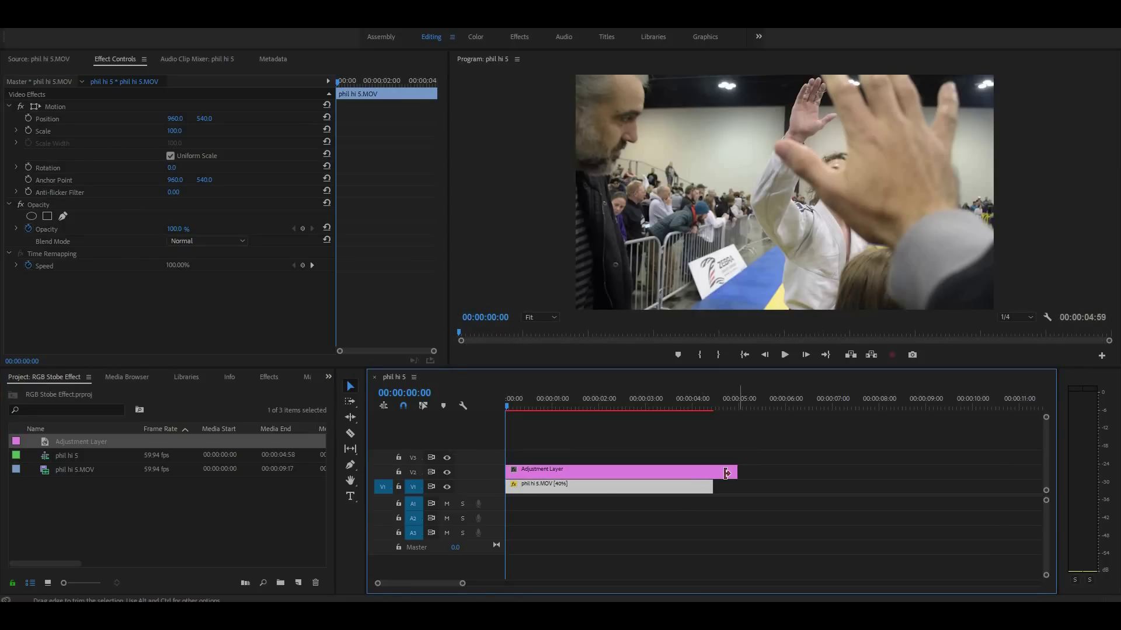
{"action": "left_click_drag", "start_coordinate": [726, 473], "coordinate": [713, 473]}
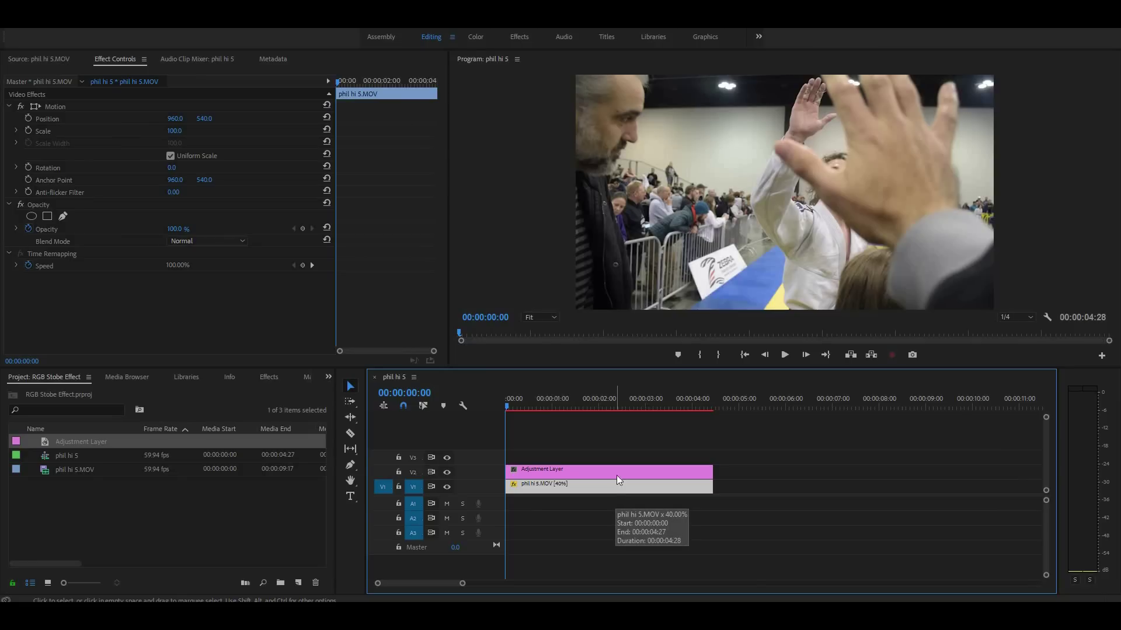
{"action": "left_click", "coordinate": [577, 470]}
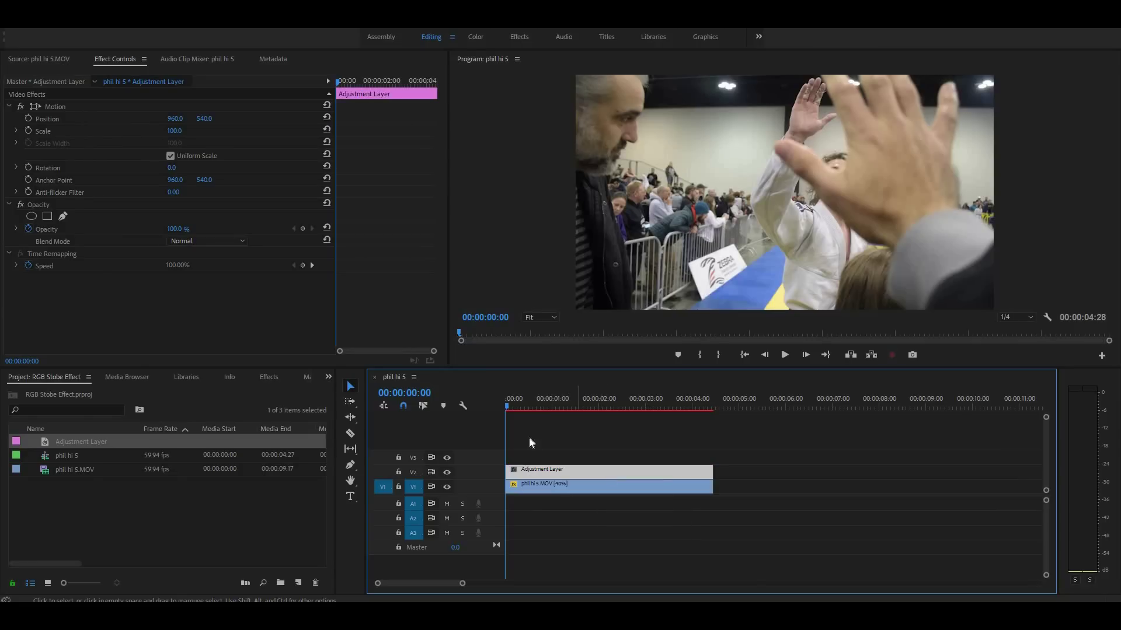
{"action": "left_click", "coordinate": [268, 376]}
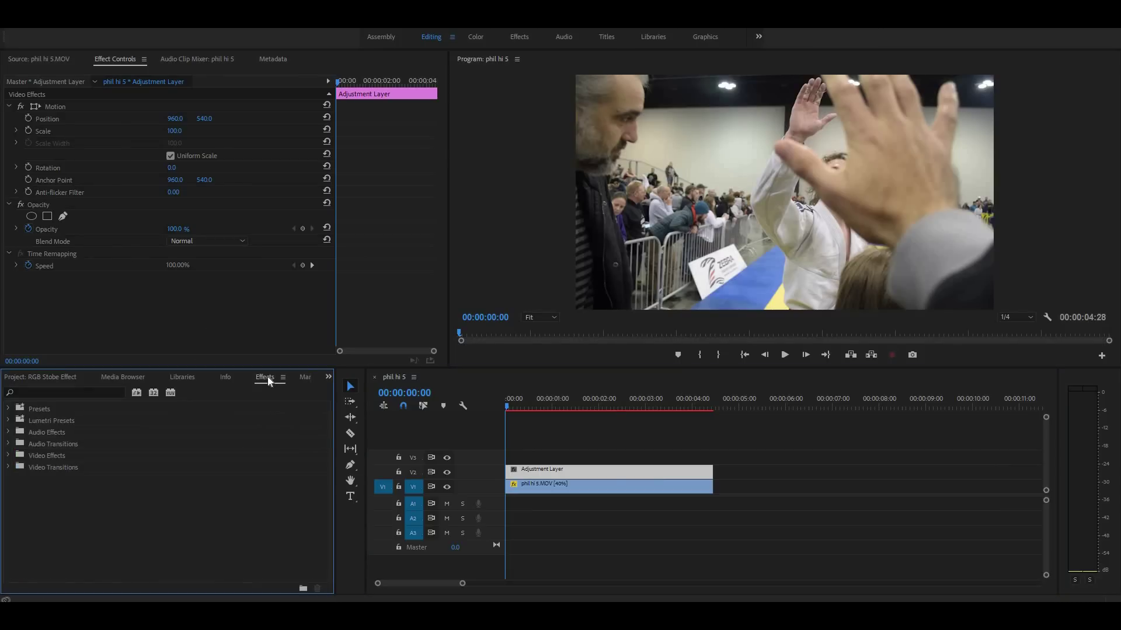
Step: Search effects for 'colo' and apply Lumetri Color to the adjustment layer
{"action": "left_click", "coordinate": [46, 392]}
{"action": "type", "text": "color"}
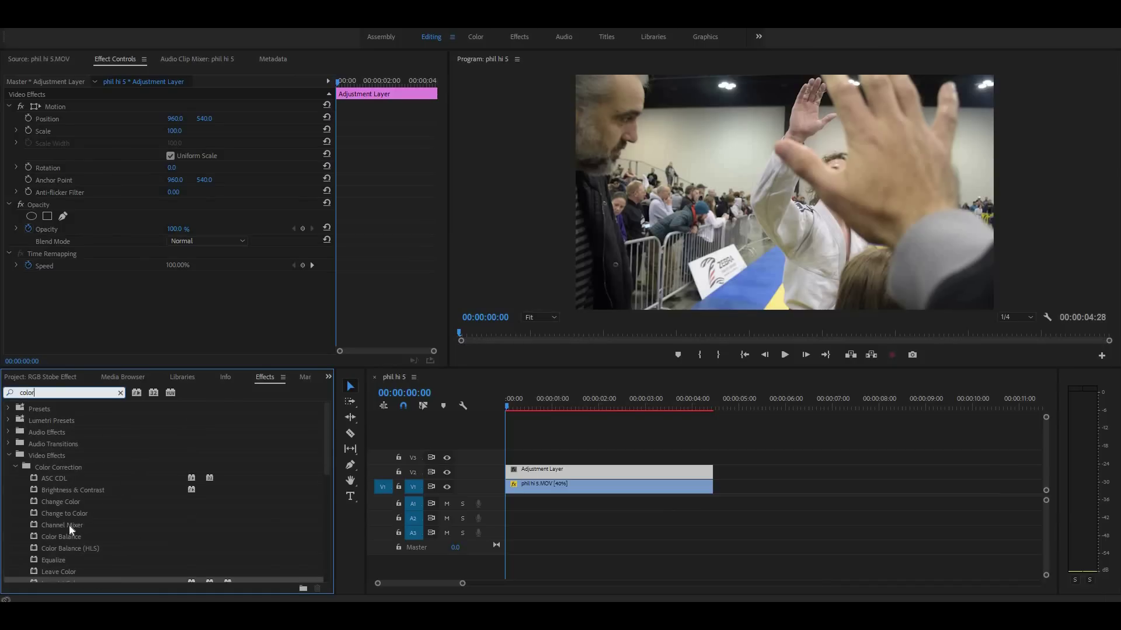
{"action": "scroll", "coordinate": [69, 525], "scroll_direction": "down", "scroll_amount": 3}
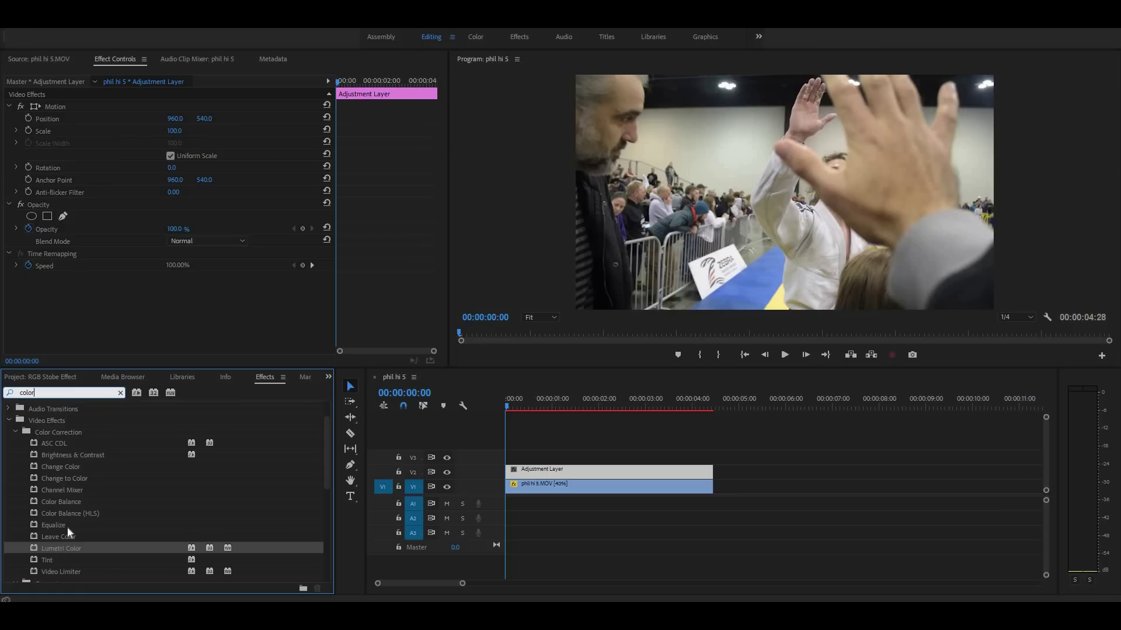
{"action": "left_click_drag", "start_coordinate": [56, 546], "coordinate": [566, 472]}
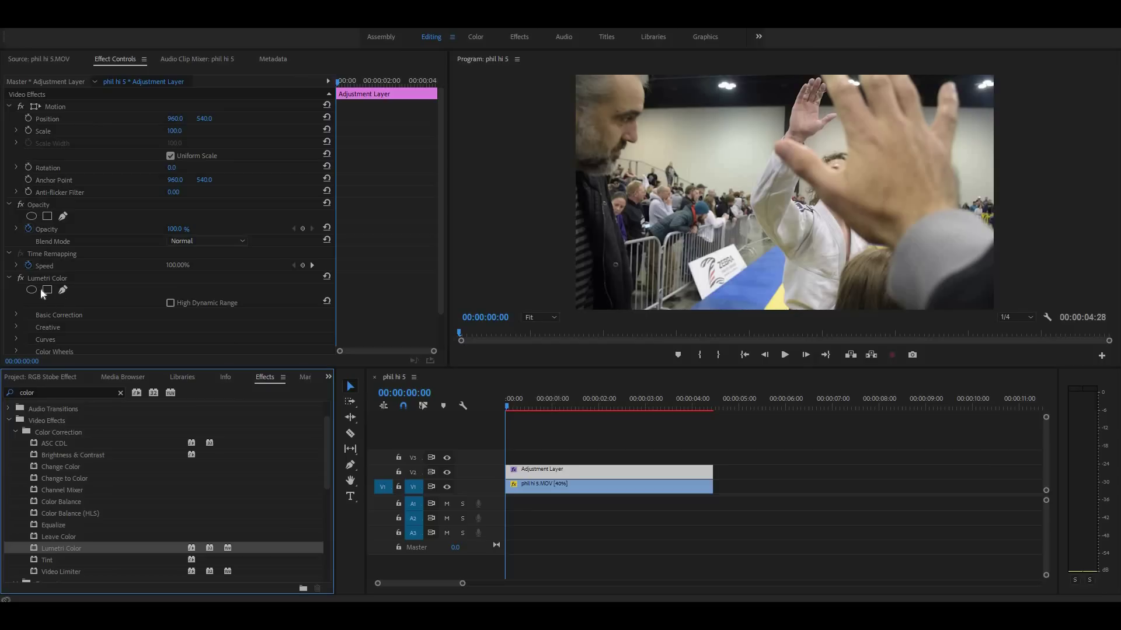
{"action": "left_click", "coordinate": [147, 277]}
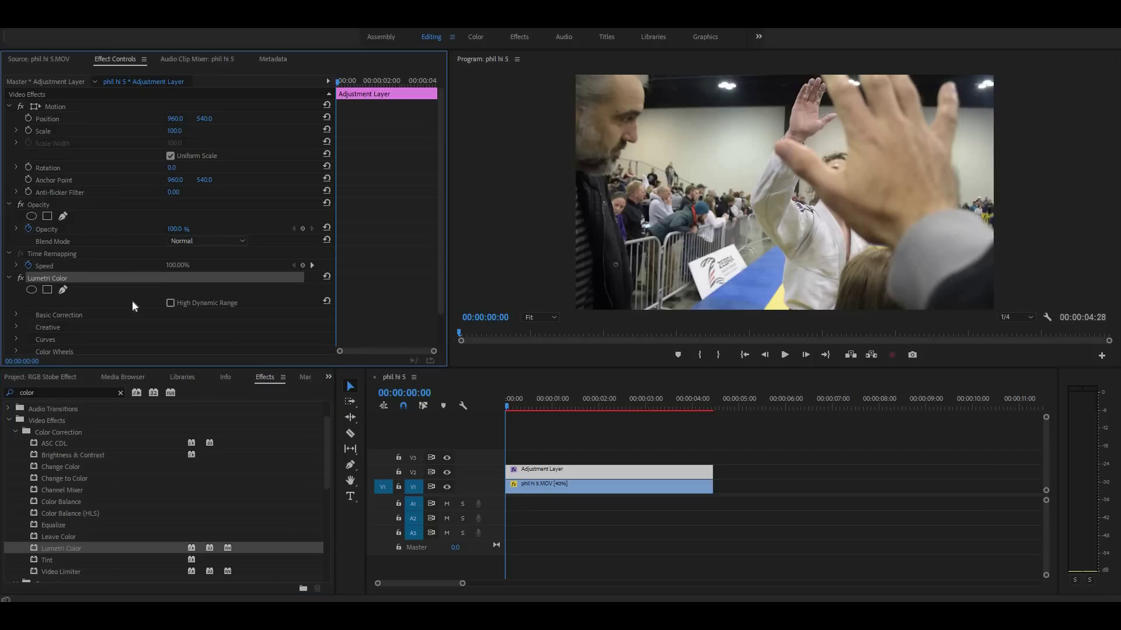
Step: Expand Lumetri Color's Color Wheels and turn on keyframing for them
{"action": "scroll", "coordinate": [115, 309], "scroll_direction": "down", "scroll_amount": 2}
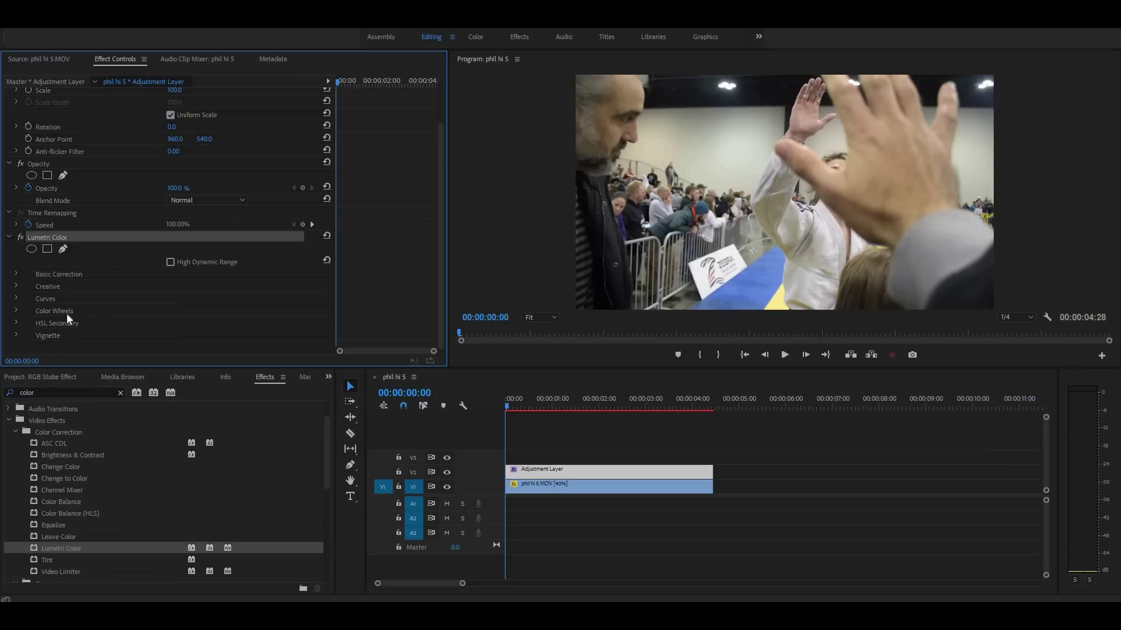
{"action": "left_click", "coordinate": [17, 311]}
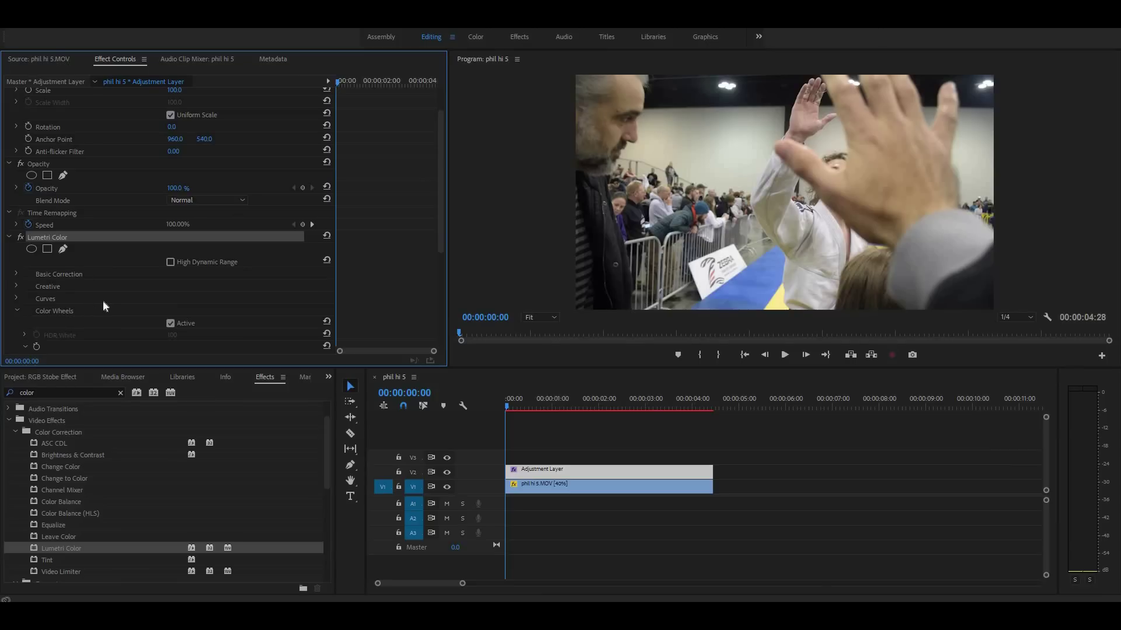
{"action": "scroll", "coordinate": [103, 300], "scroll_direction": "down", "scroll_amount": 3}
{"action": "scroll", "coordinate": [103, 300], "scroll_direction": "down", "scroll_amount": 3}
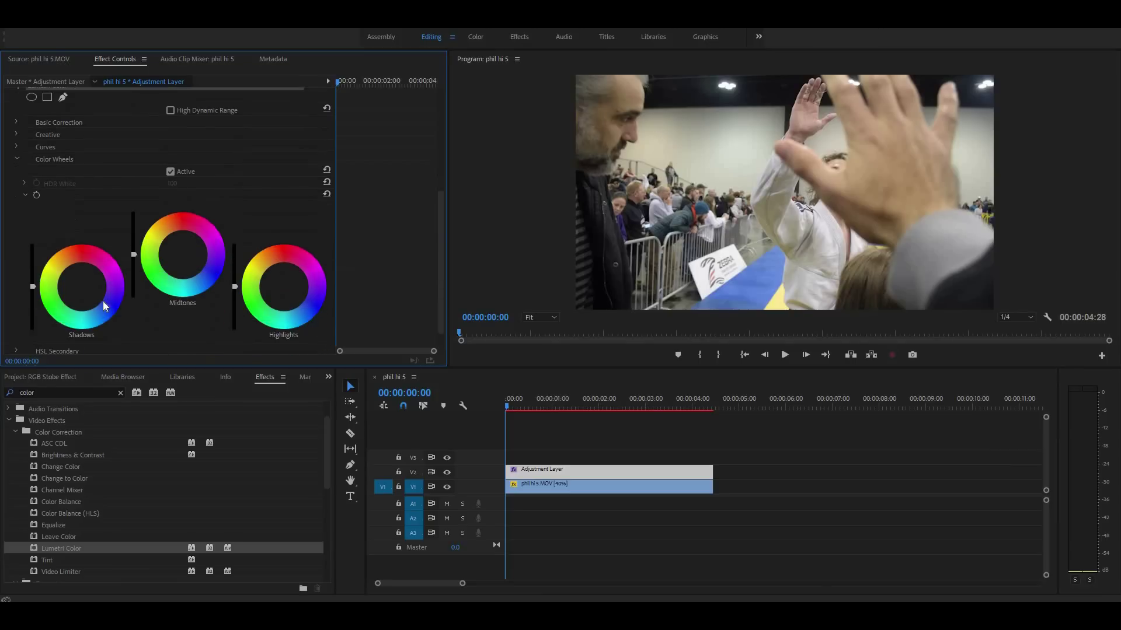
{"action": "left_click", "coordinate": [36, 195]}
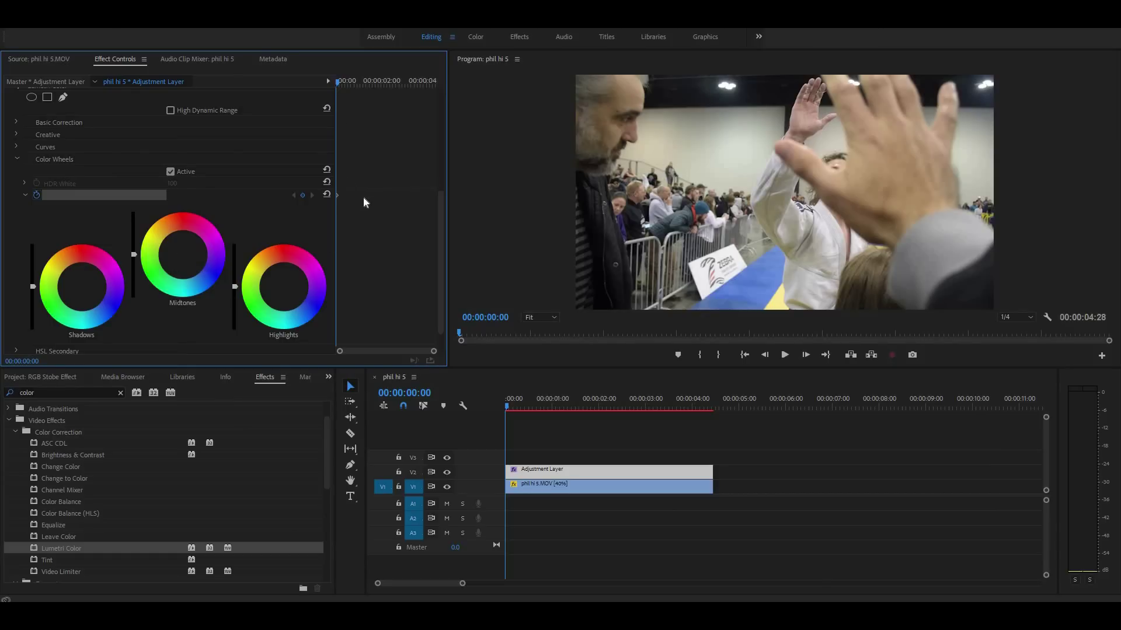
Step: Zoom the Effect Controls timeline in and step forward to frame 5
{"action": "scroll", "coordinate": [364, 198], "scroll_direction": "up", "scroll_amount": 3}
{"action": "key", "text": "Right"}
{"action": "key", "text": "Right"}
{"action": "key", "text": "Right"}
{"action": "key", "text": "Right"}
{"action": "key", "text": "Right"}
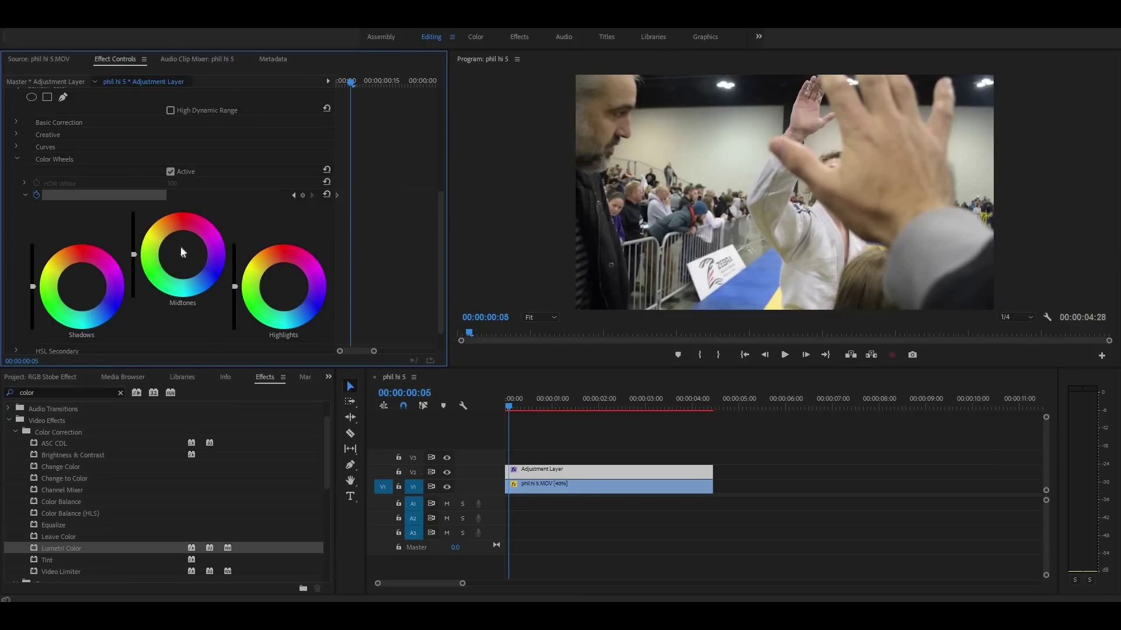
Step: Tint the midtones, highlights and shadows wheels red at frame 5
{"action": "left_click_drag", "start_coordinate": [182, 252], "coordinate": [184, 218]}
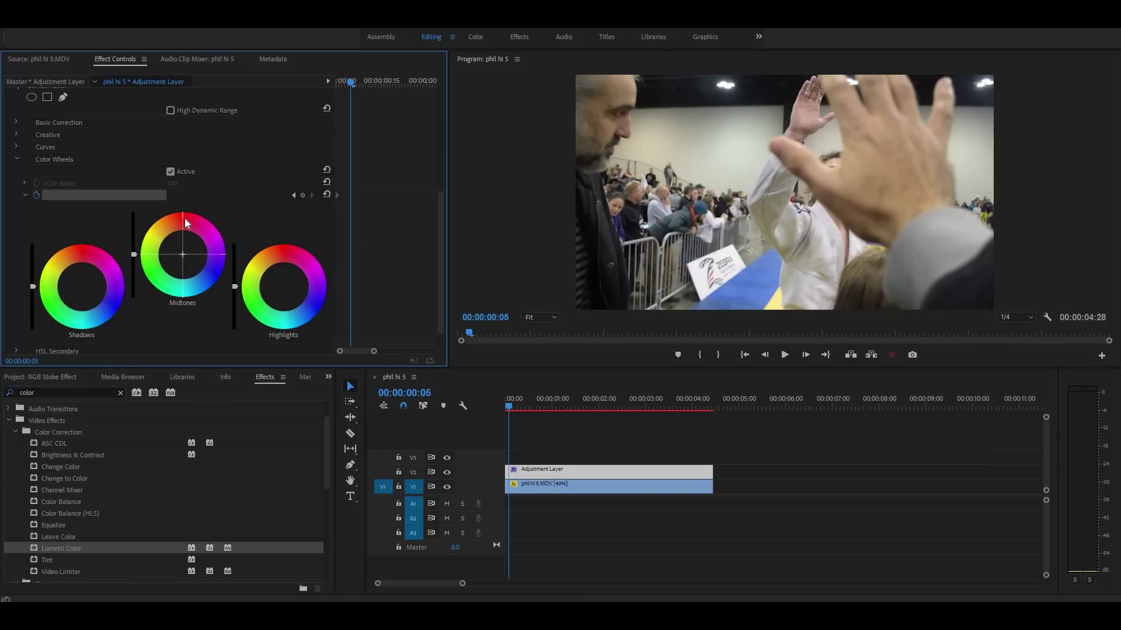
{"action": "left_click", "coordinate": [285, 252]}
{"action": "left_click", "coordinate": [86, 252]}
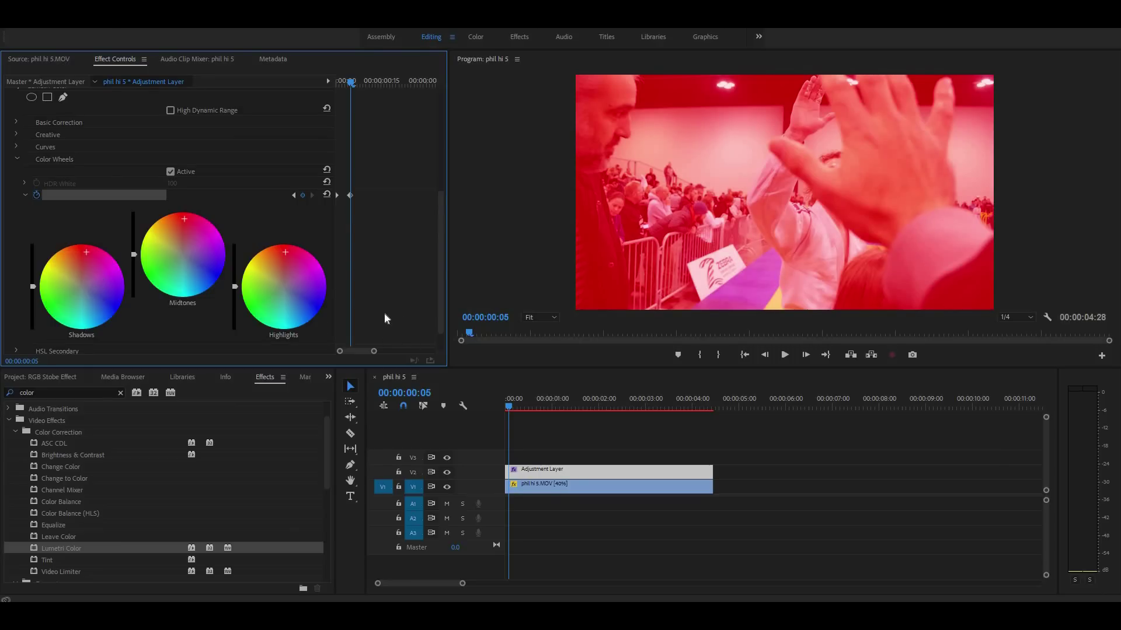
Step: At frame 10, shift the shadows, highlights and midtones wheels toward blue
{"action": "key", "text": "Right"}
{"action": "key", "text": "Right"}
{"action": "key", "text": "Right"}
{"action": "key", "text": "Right"}
{"action": "key", "text": "Right"}
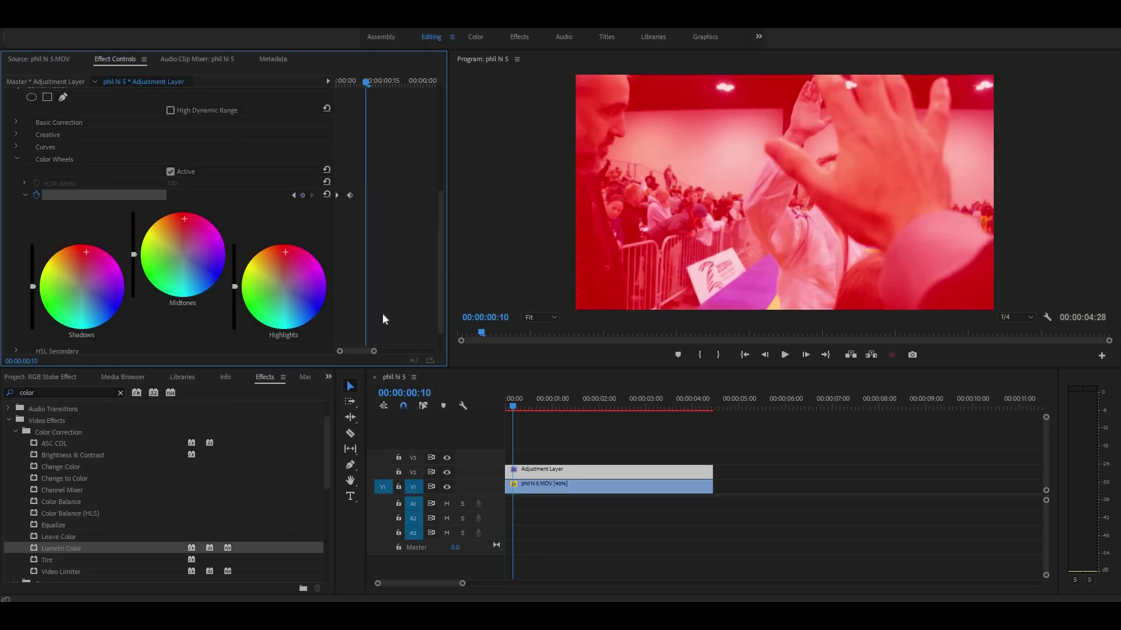
{"action": "left_click", "coordinate": [113, 304]}
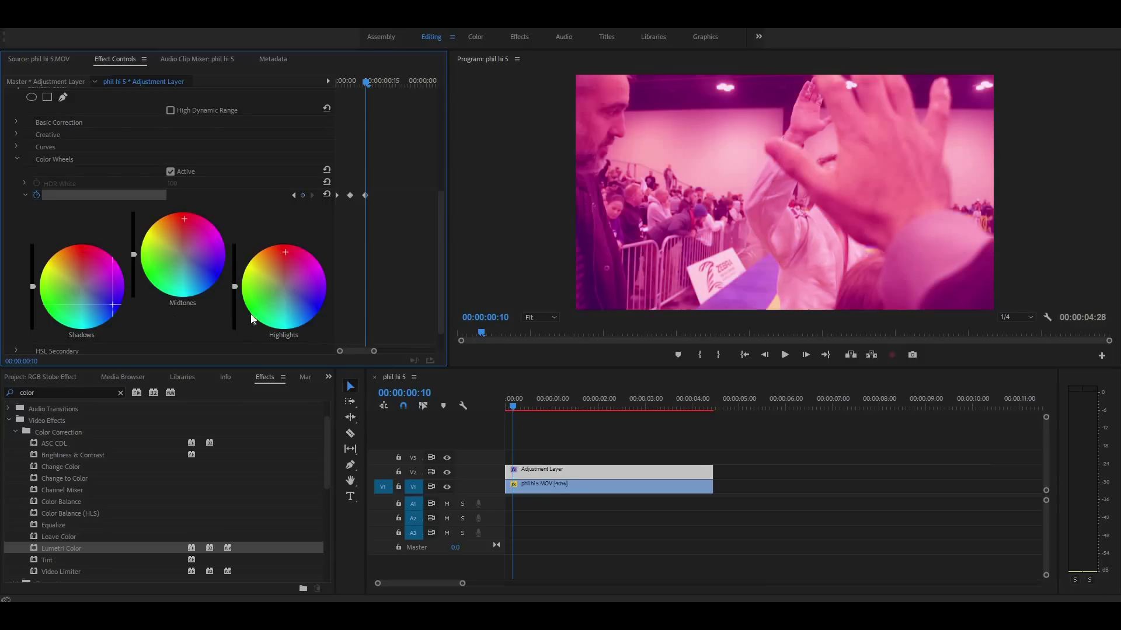
{"action": "left_click", "coordinate": [311, 307]}
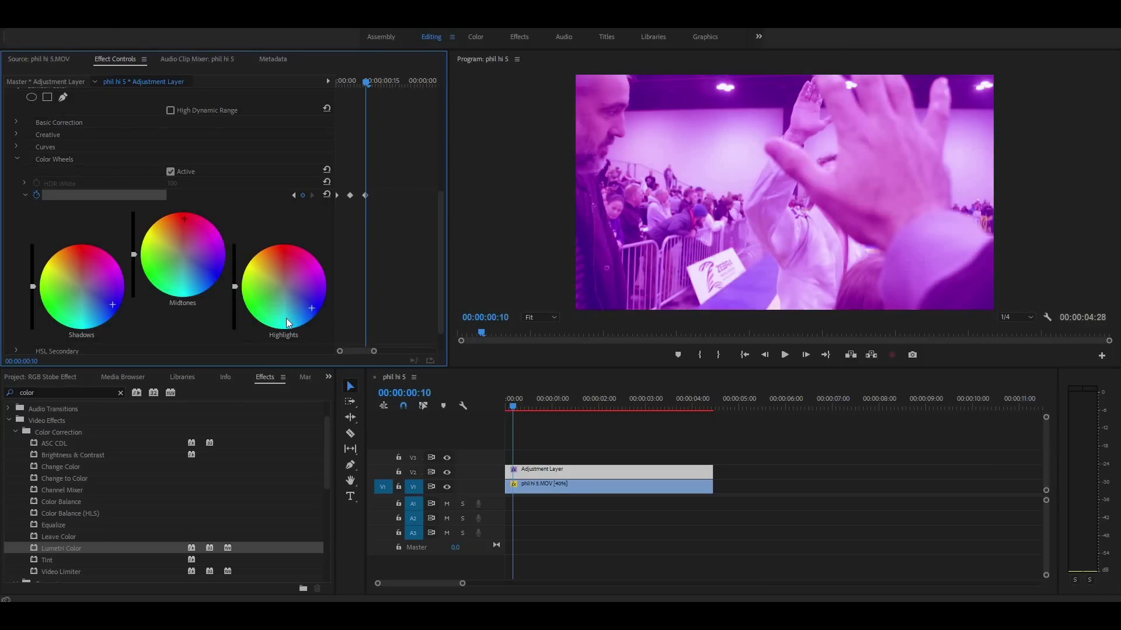
{"action": "left_click", "coordinate": [213, 279]}
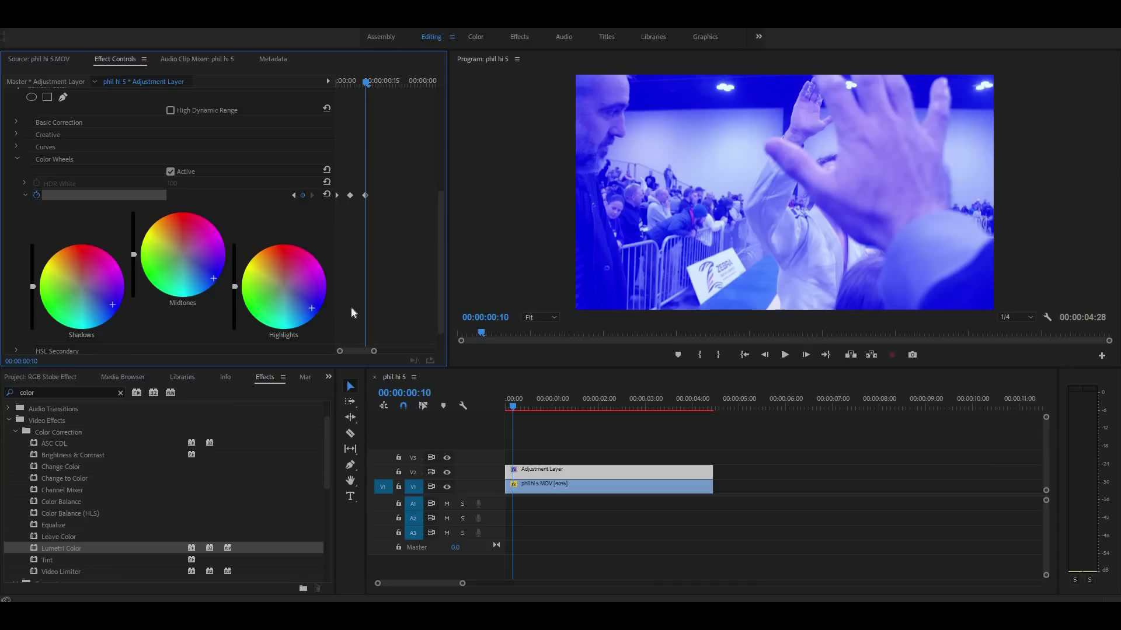
{"action": "key", "text": "Right"}
{"action": "key", "text": "Right"}
{"action": "key", "text": "Right"}
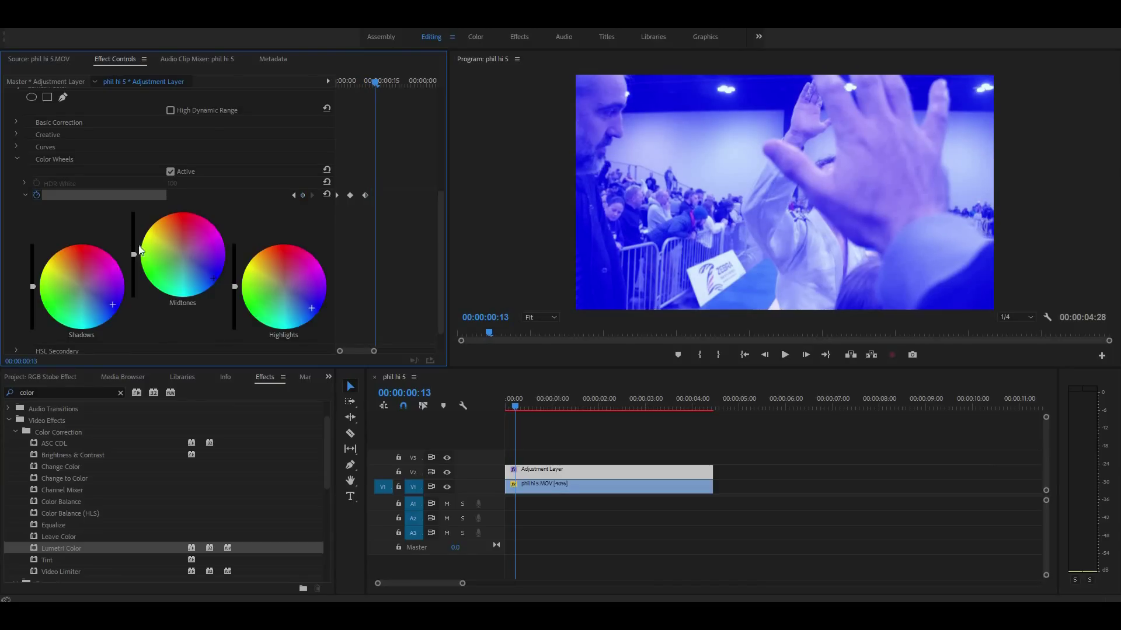
Step: Key the wheels yellow-green, then green with brighter midtones five frames later
{"action": "left_click", "coordinate": [156, 242]}
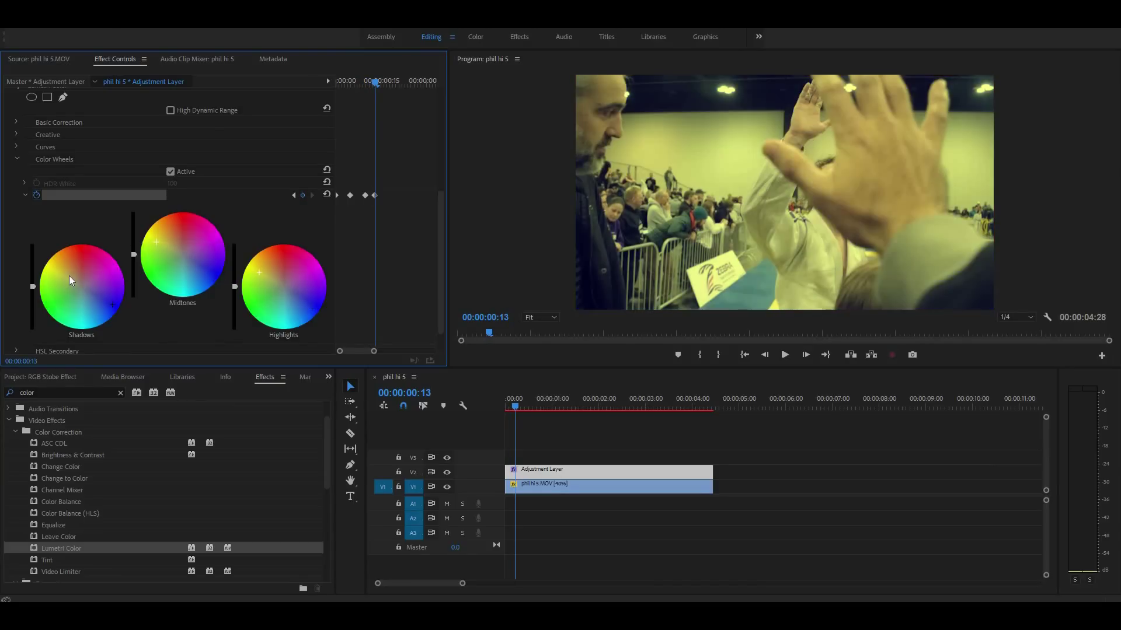
{"action": "left_click", "coordinate": [56, 269]}
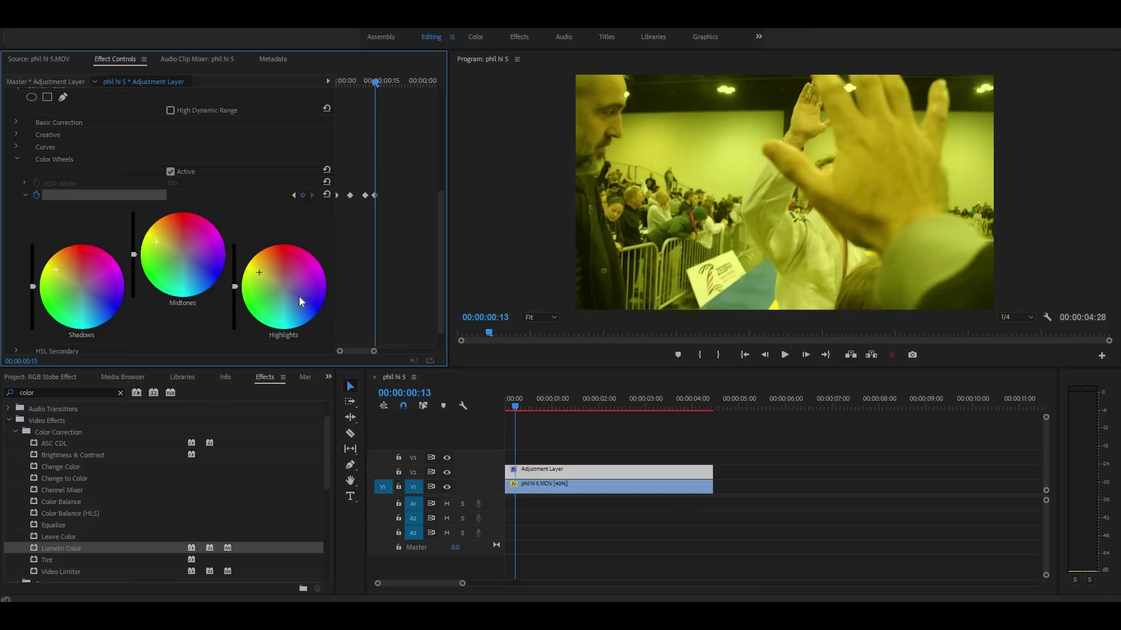
{"action": "key", "text": "Right"}
{"action": "key", "text": "Right"}
{"action": "key", "text": "Right"}
{"action": "key", "text": "Right"}
{"action": "key", "text": "Right"}
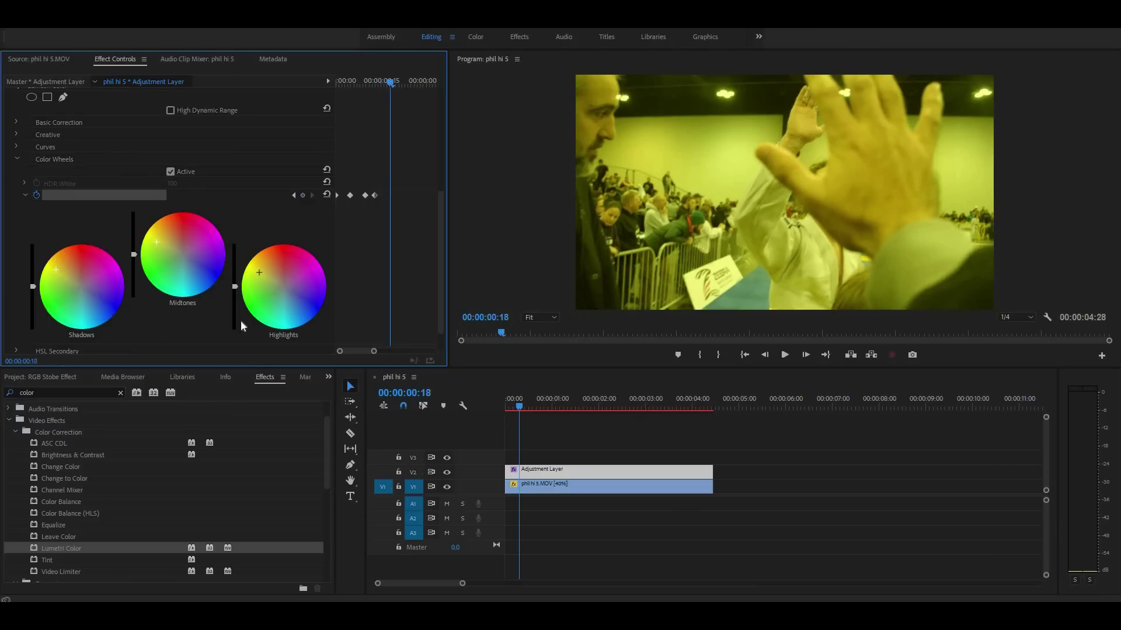
{"action": "left_click", "coordinate": [254, 307]}
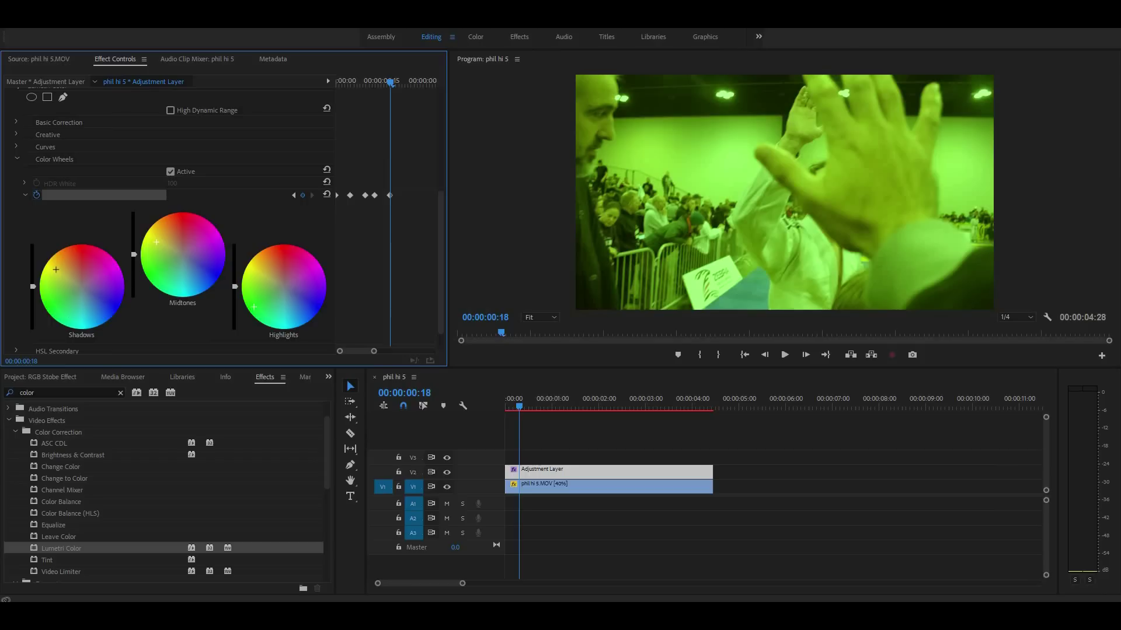
{"action": "left_click", "coordinate": [69, 315]}
{"action": "left_click", "coordinate": [161, 275]}
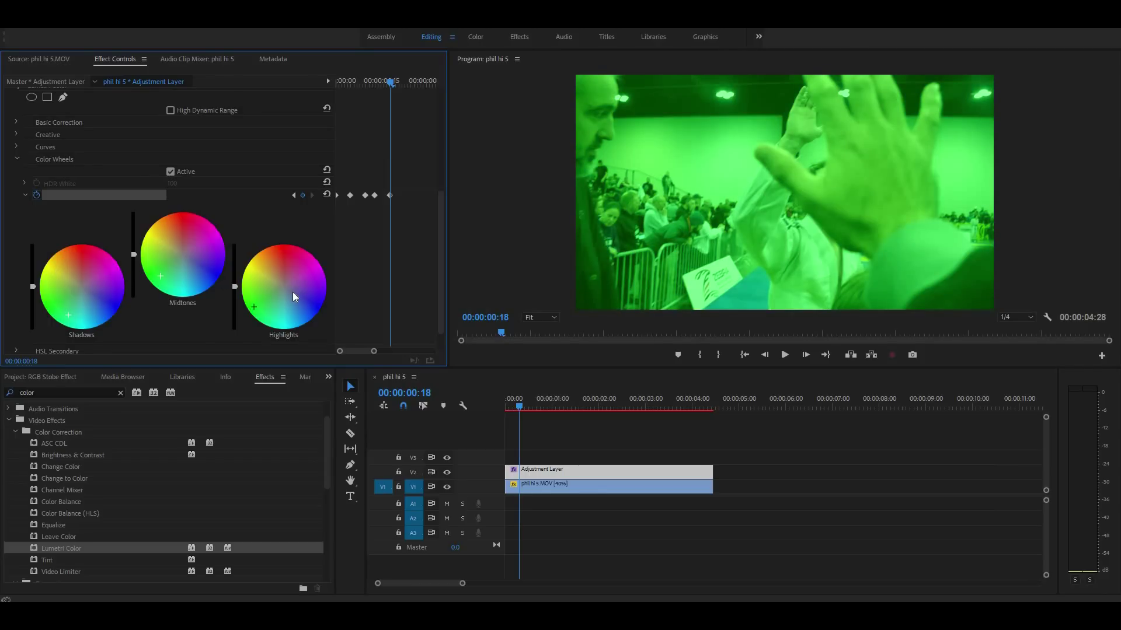
Step: At frame 23, shift the midtones and tint the highlights pink-magenta
{"action": "key", "text": "Right"}
{"action": "key", "text": "Right"}
{"action": "key", "text": "Right"}
{"action": "key", "text": "Right"}
{"action": "key", "text": "Right"}
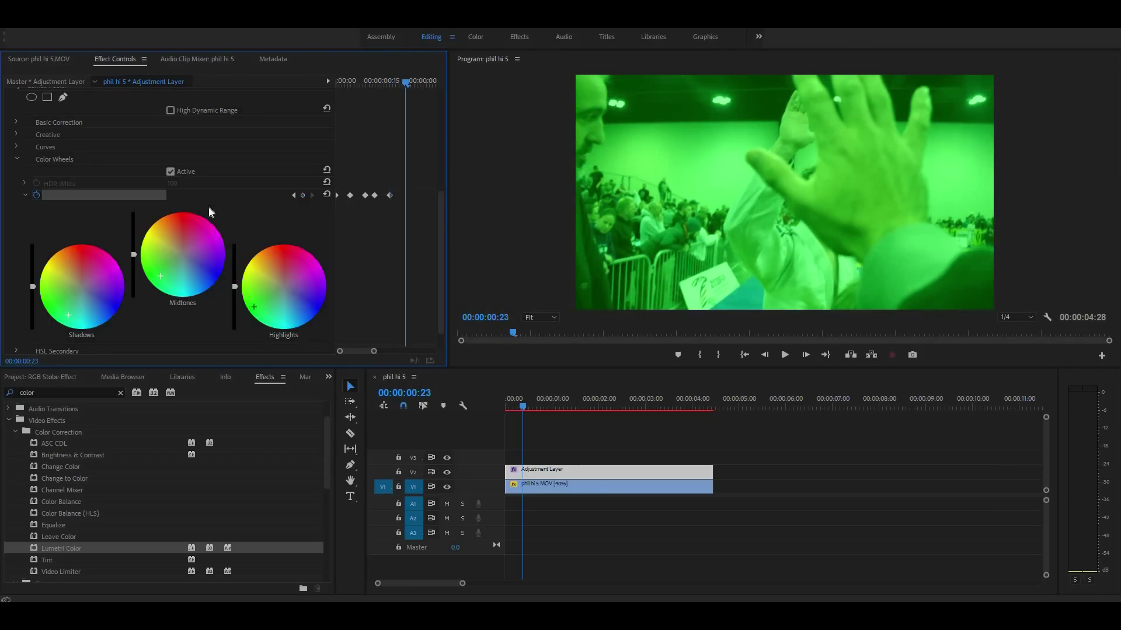
{"action": "left_click", "coordinate": [211, 232]}
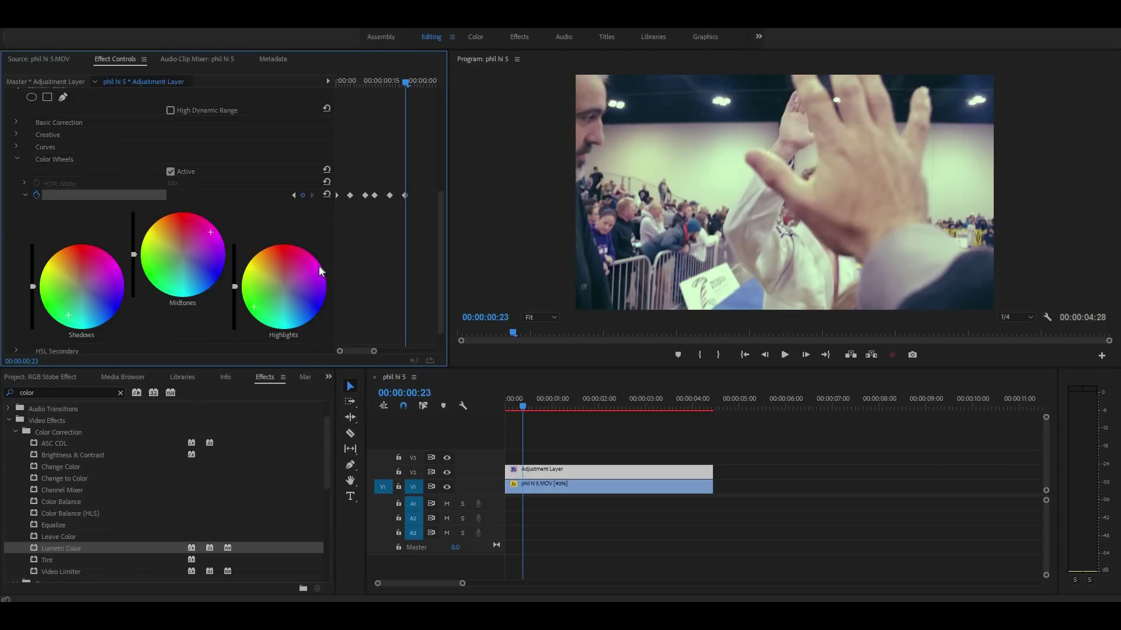
{"action": "left_click", "coordinate": [315, 267]}
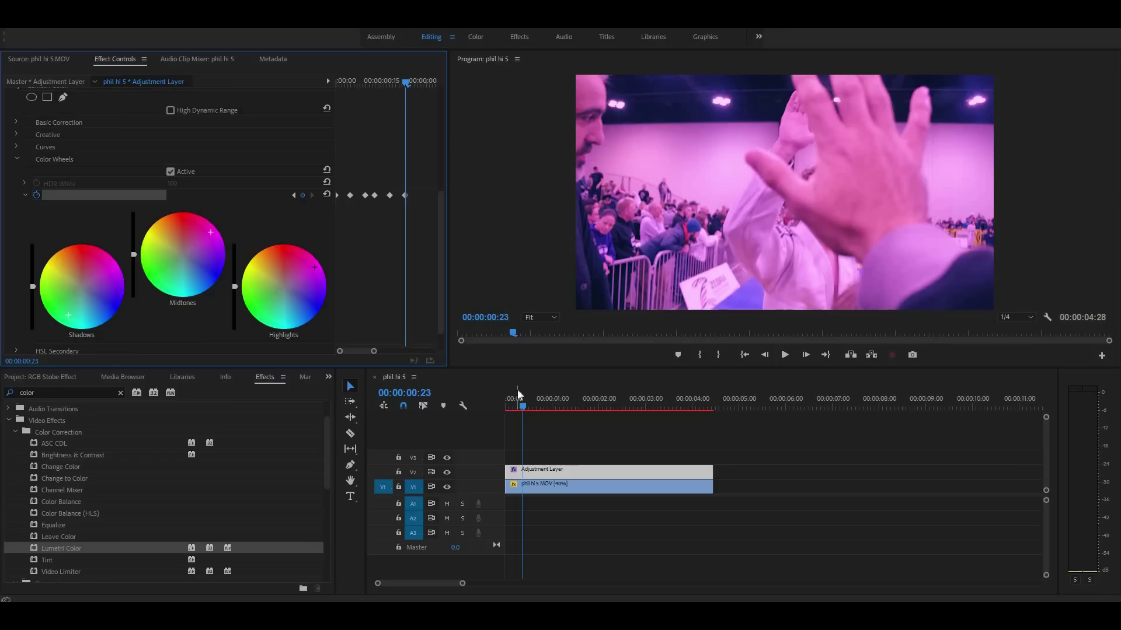
Step: At frame 26, key purple shadows, adjusted midtones and cream-toned highlights
{"action": "key", "text": "Right"}
{"action": "key", "text": "Right"}
{"action": "key", "text": "Right"}
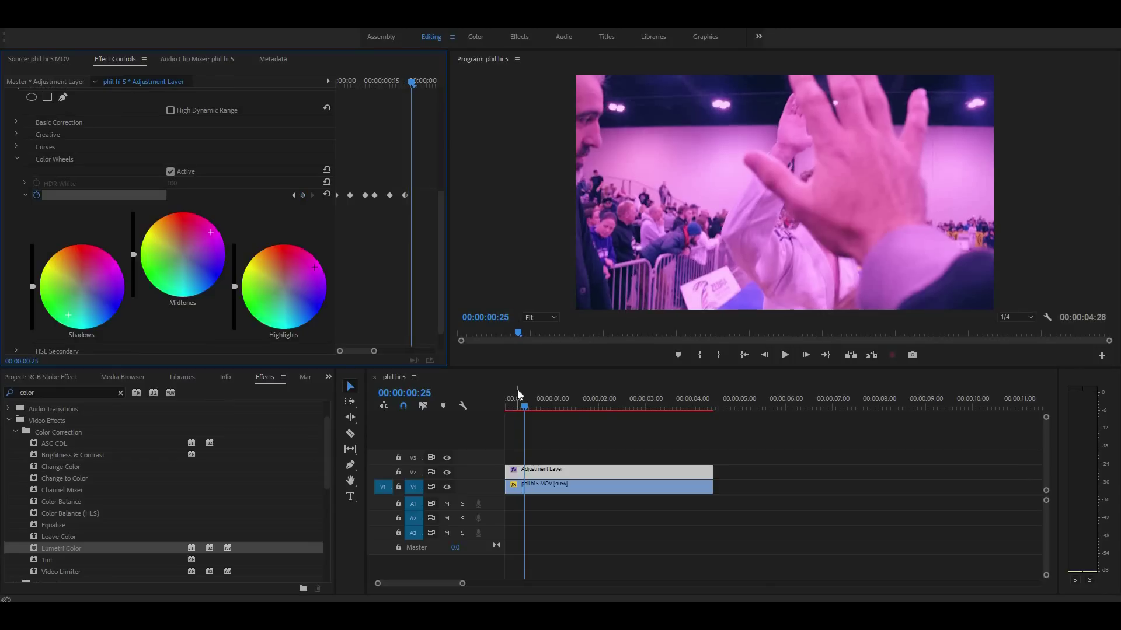
{"action": "left_click", "coordinate": [264, 303]}
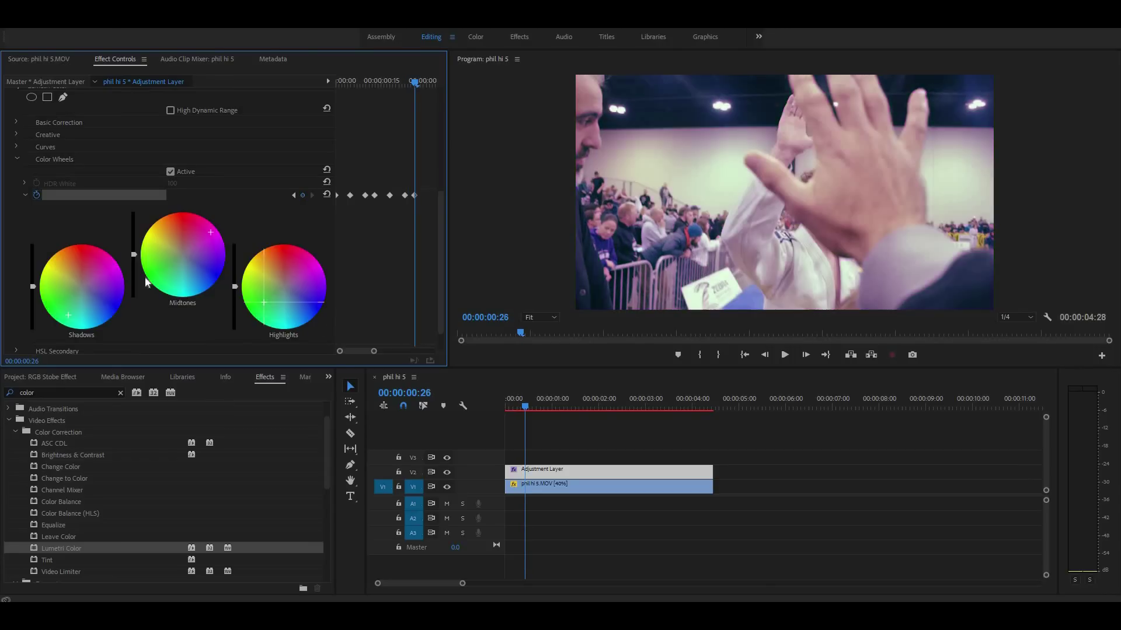
{"action": "left_click", "coordinate": [171, 226]}
{"action": "left_click", "coordinate": [103, 311]}
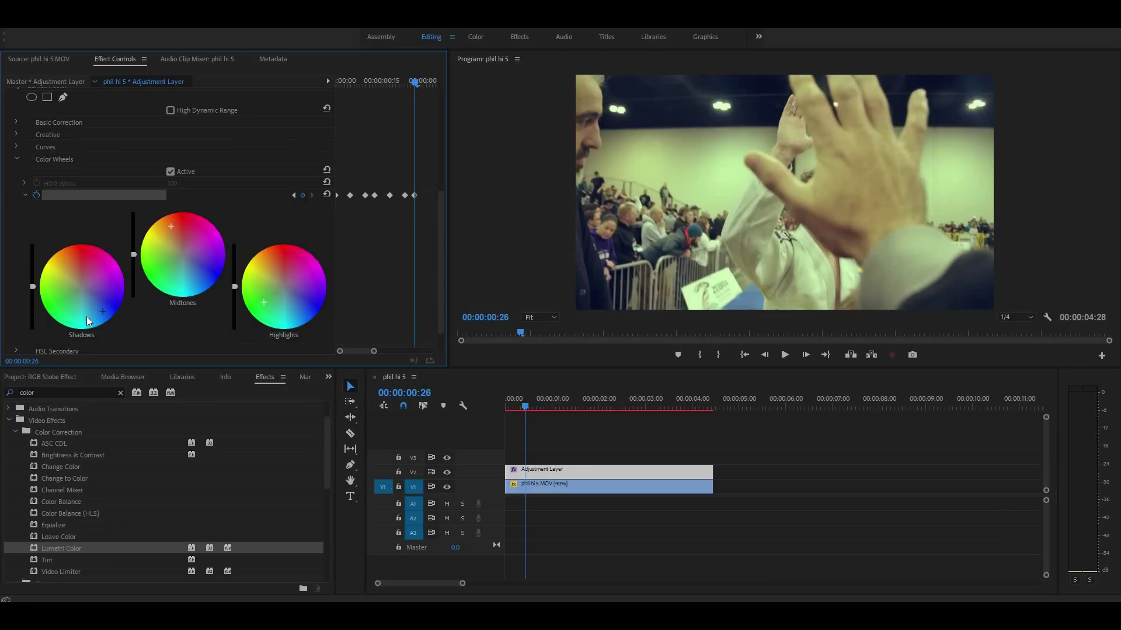
{"action": "left_click_drag", "start_coordinate": [102, 312], "coordinate": [119, 304]}
{"action": "left_click_drag", "start_coordinate": [171, 226], "coordinate": [172, 220]}
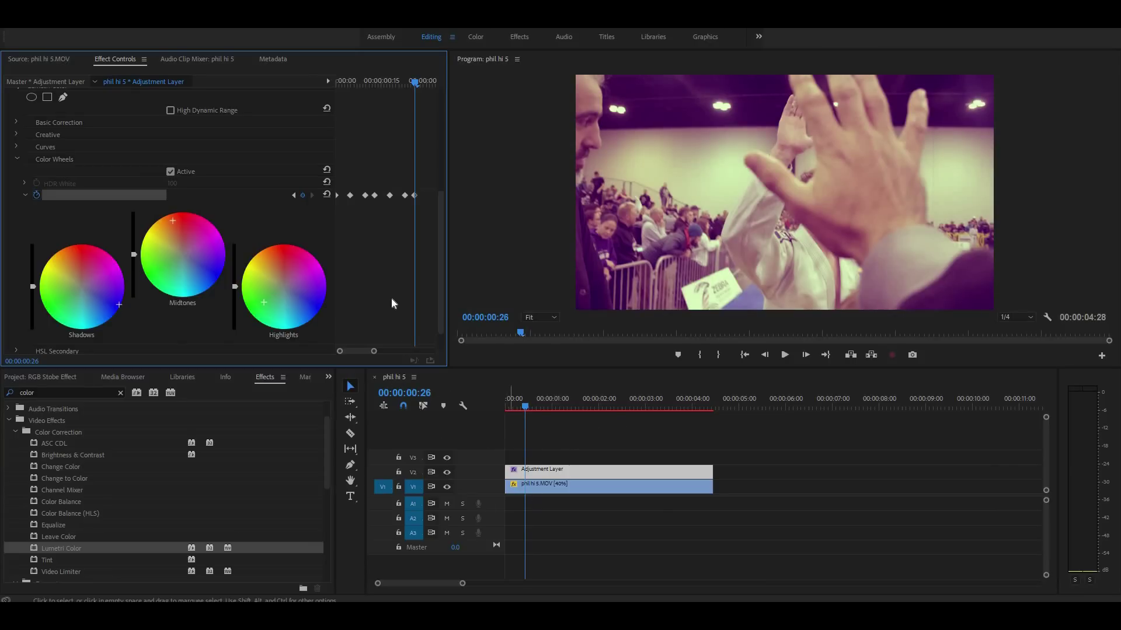
Step: Marquee-select the colour-wheel keyframes and copy them
{"action": "left_click", "coordinate": [426, 207]}
{"action": "mouse_move", "coordinate": [426, 207]}
{"action": "left_mouse_down"}
{"action": "mouse_move", "coordinate": [413, 195]}
{"action": "mouse_move", "coordinate": [320, 194]}
{"action": "left_mouse_up"}
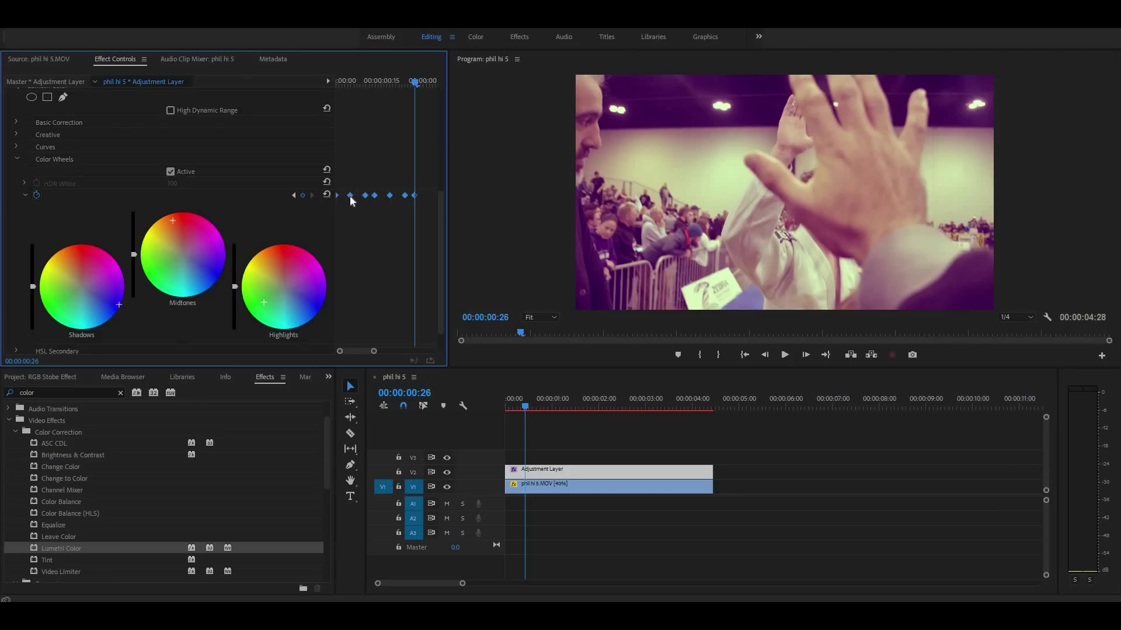
{"action": "right_click", "coordinate": [350, 198]}
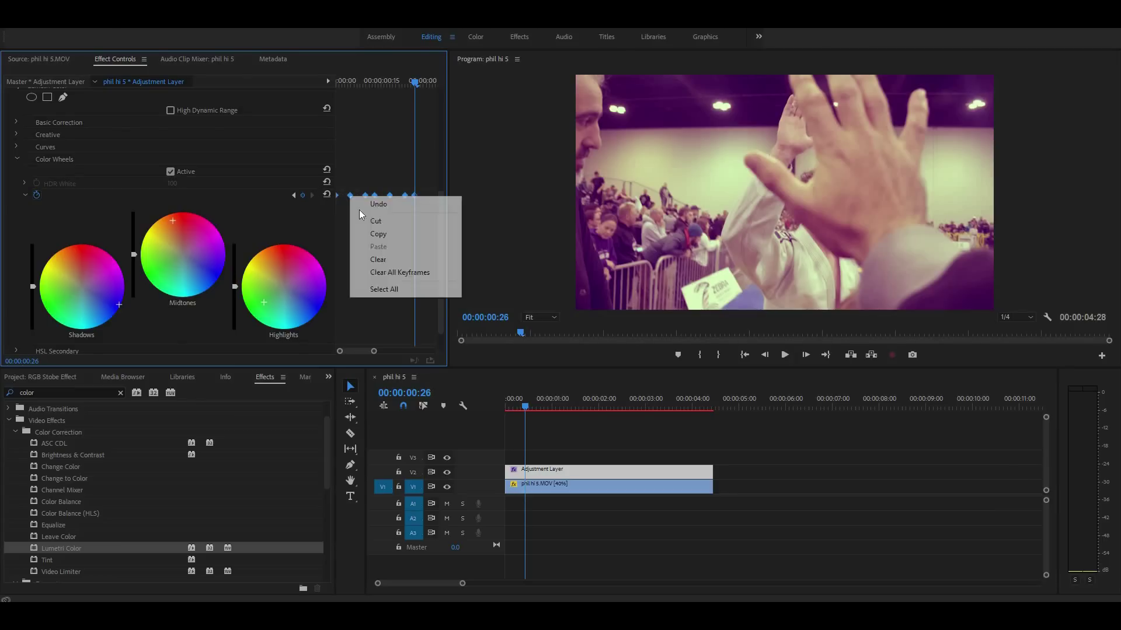
{"action": "left_click", "coordinate": [378, 235]}
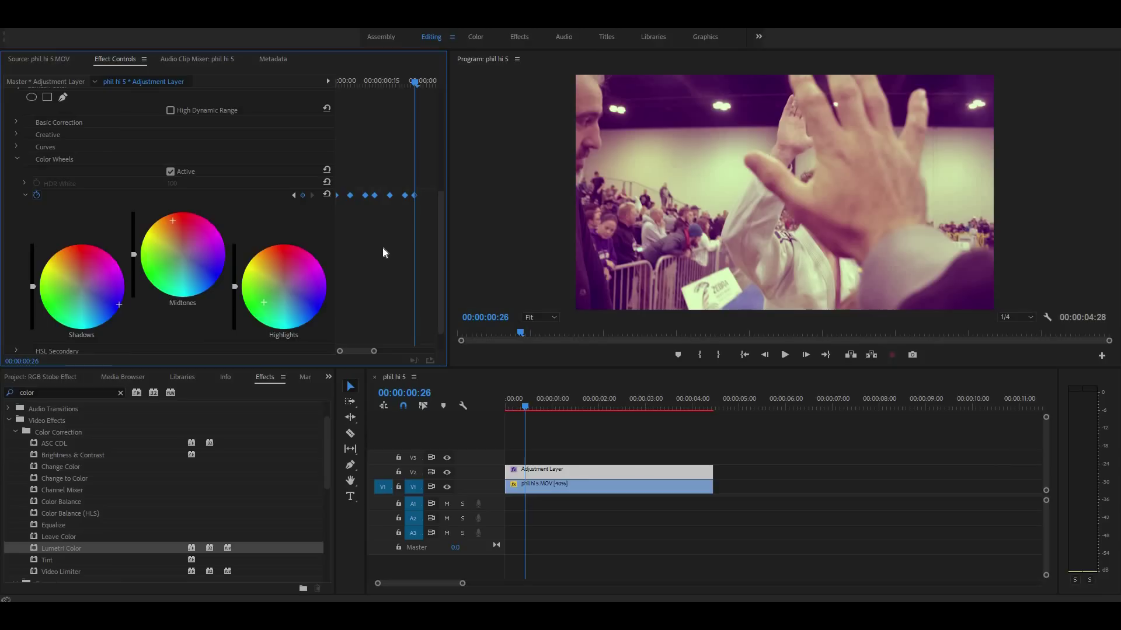
Step: Paste the keyframes twice after the originals, extending the strobe past one second
{"action": "key", "text": "minus"}
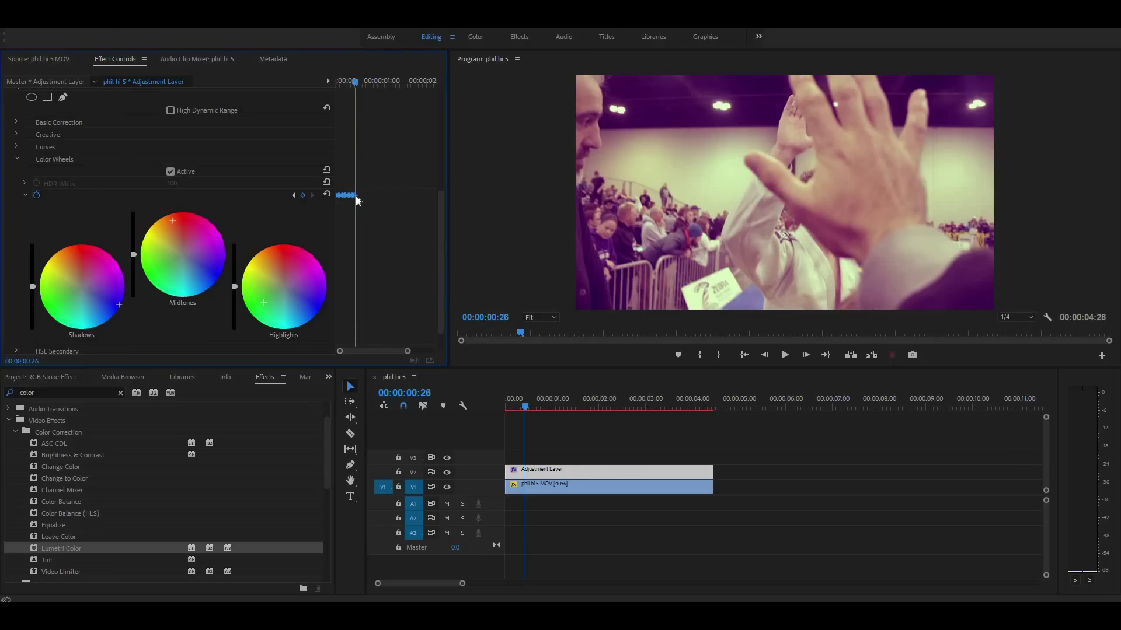
{"action": "right_click", "coordinate": [356, 195]}
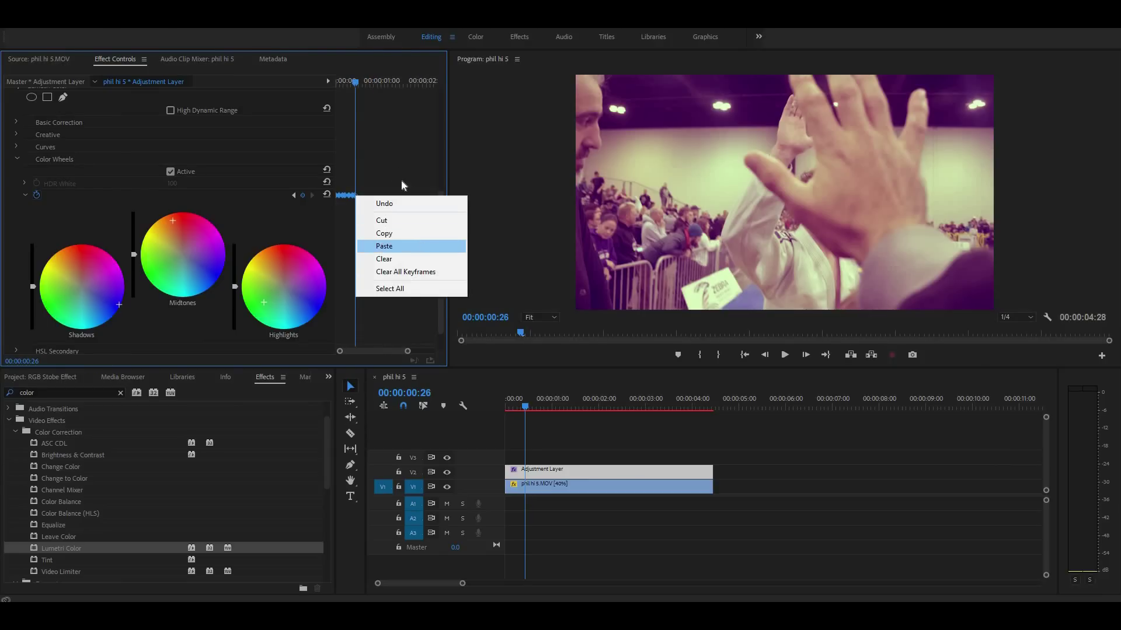
{"action": "left_click", "coordinate": [383, 246]}
{"action": "left_click", "coordinate": [373, 82]}
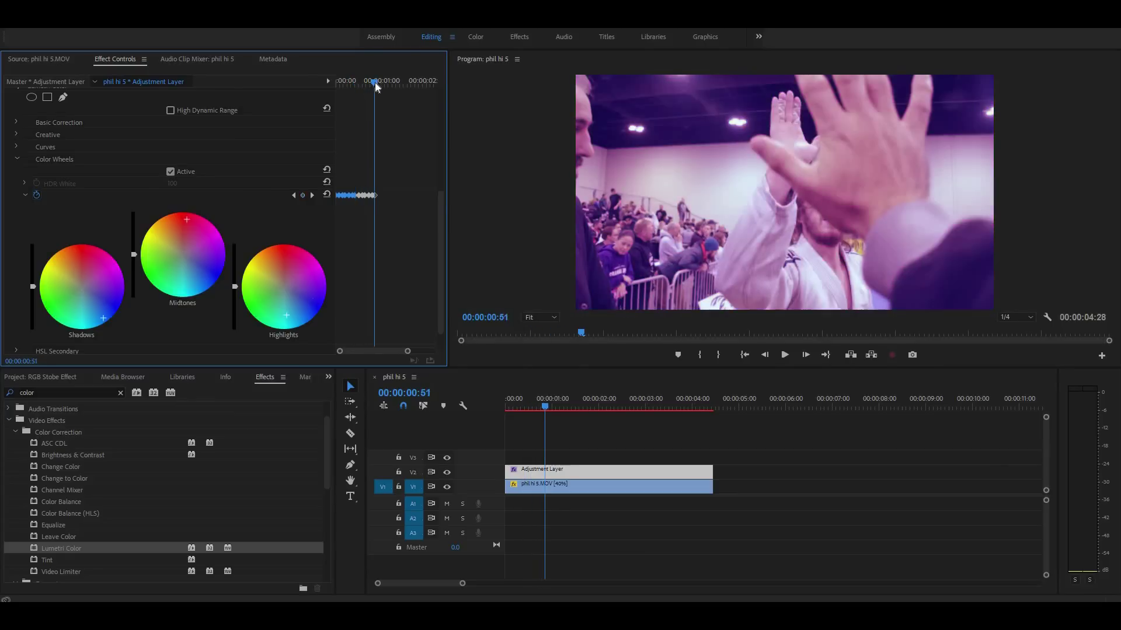
{"action": "key", "text": "ctrl+v"}
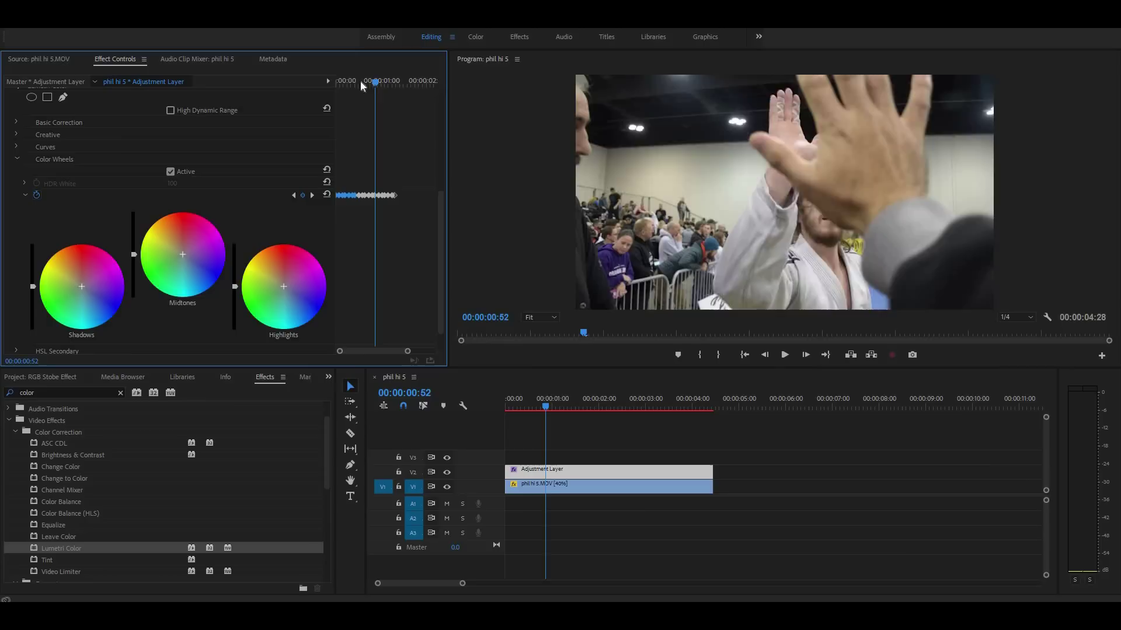
{"action": "left_click", "coordinate": [381, 81]}
{"action": "left_click_drag", "start_coordinate": [352, 81], "coordinate": [396, 83]}
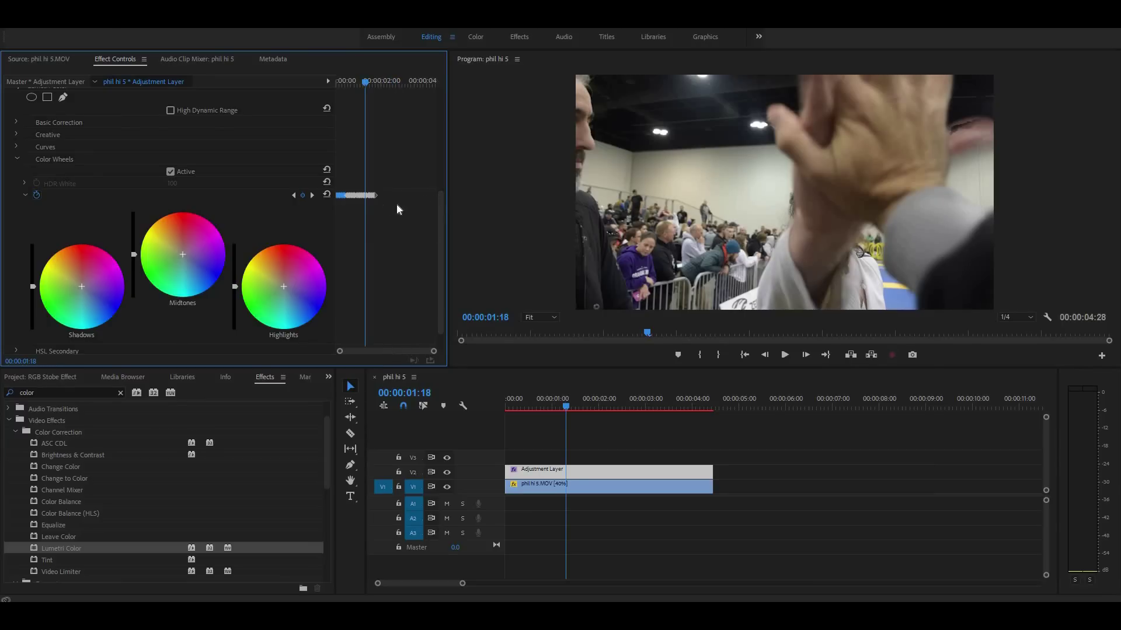
Step: Copy the whole keyframe strip and paste it again at 01:45
{"action": "left_click_drag", "start_coordinate": [386, 199], "coordinate": [349, 199]}
{"action": "right_click", "coordinate": [349, 196]}
{"action": "left_click", "coordinate": [377, 233]}
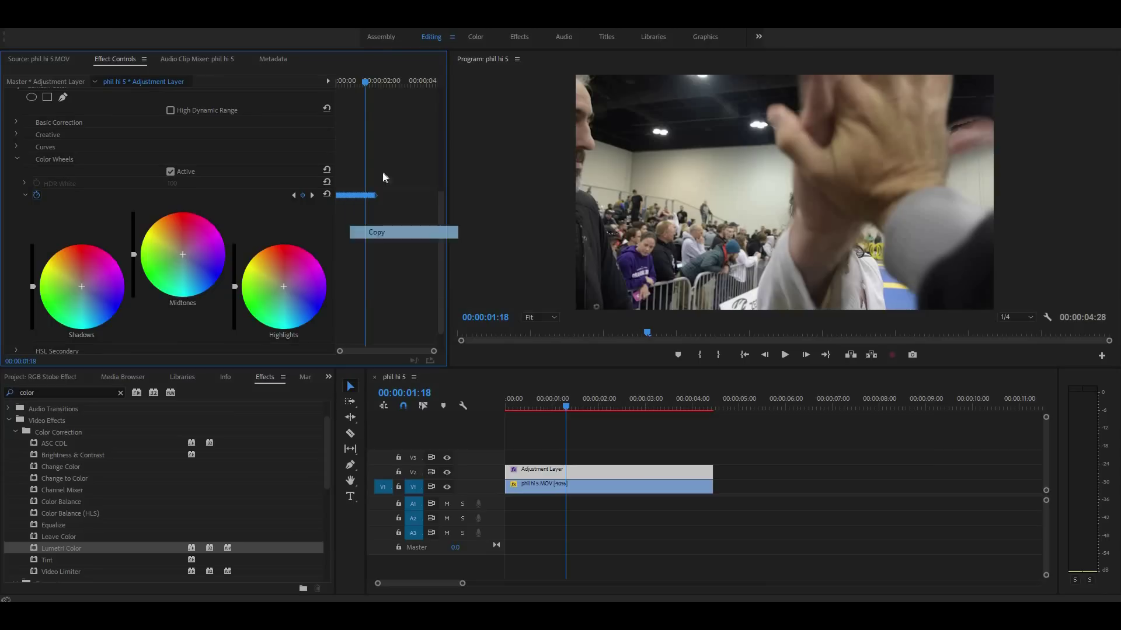
{"action": "left_click_drag", "start_coordinate": [366, 82], "coordinate": [378, 85]}
{"action": "key", "text": "ctrl+v"}
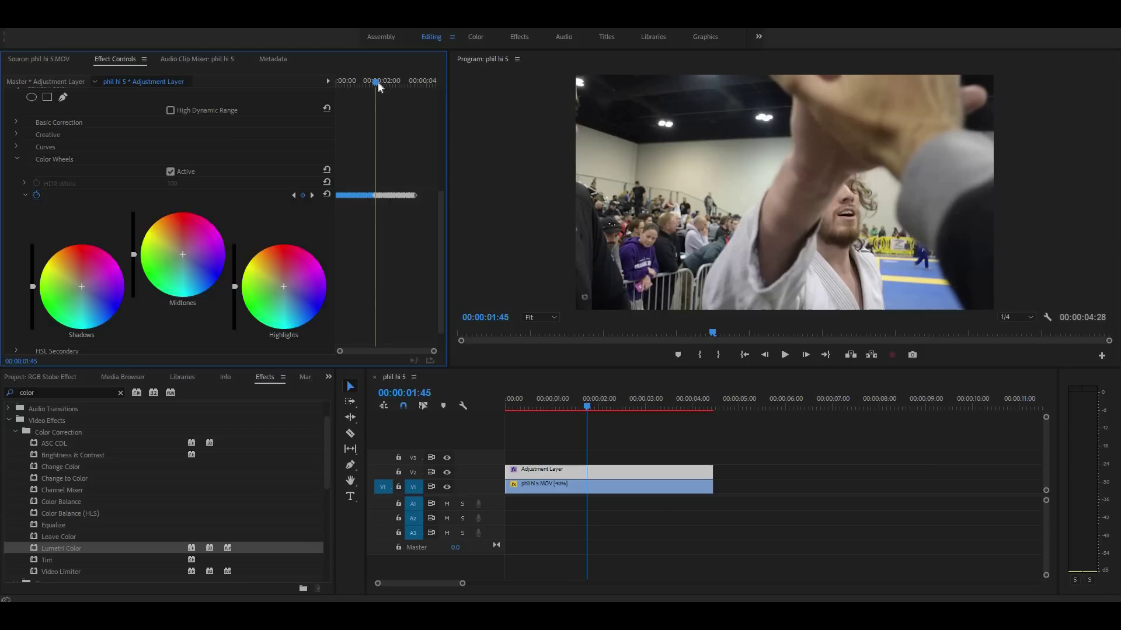
Step: Scrub through the later strobe frames, then return to the sequence start
{"action": "left_click", "coordinate": [396, 83]}
{"action": "left_click", "coordinate": [414, 86]}
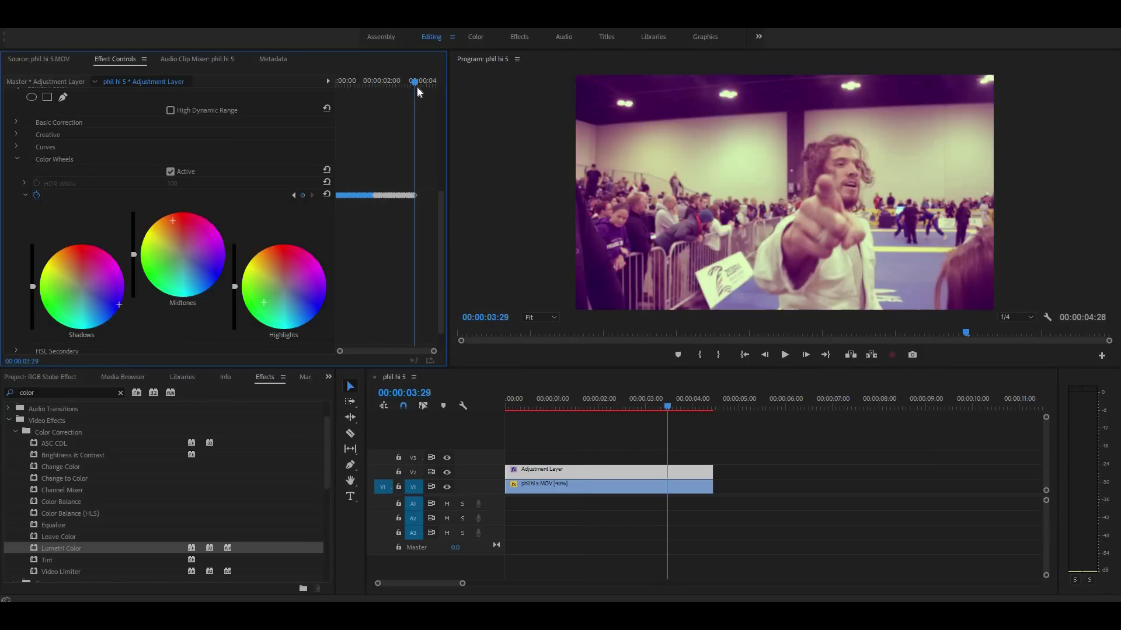
{"action": "left_click", "coordinate": [398, 86]}
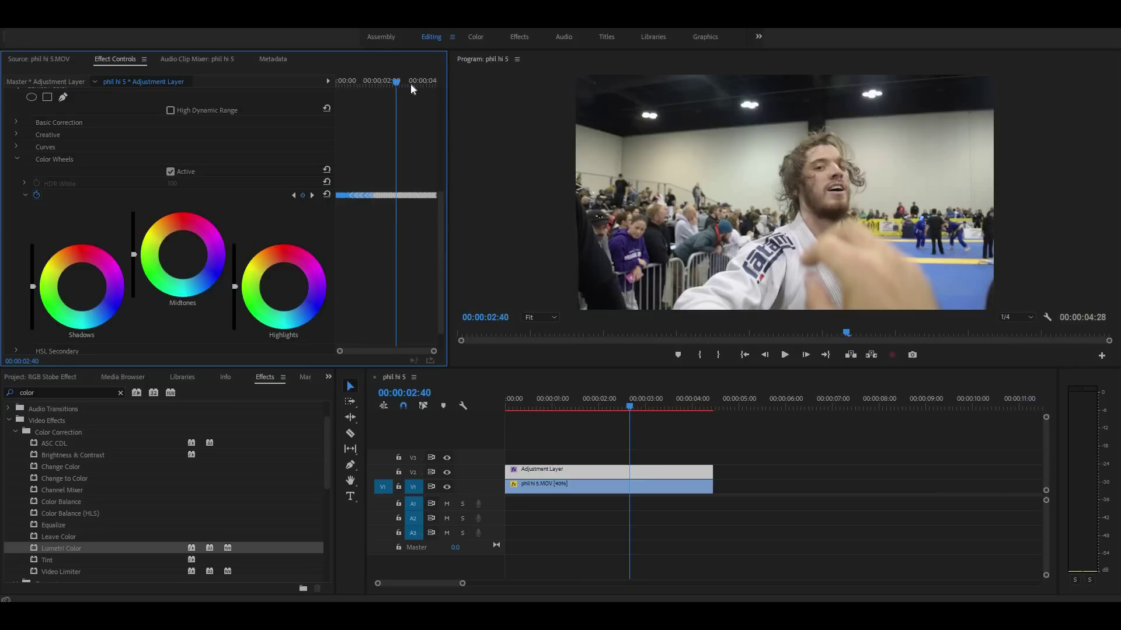
{"action": "left_click", "coordinate": [410, 84]}
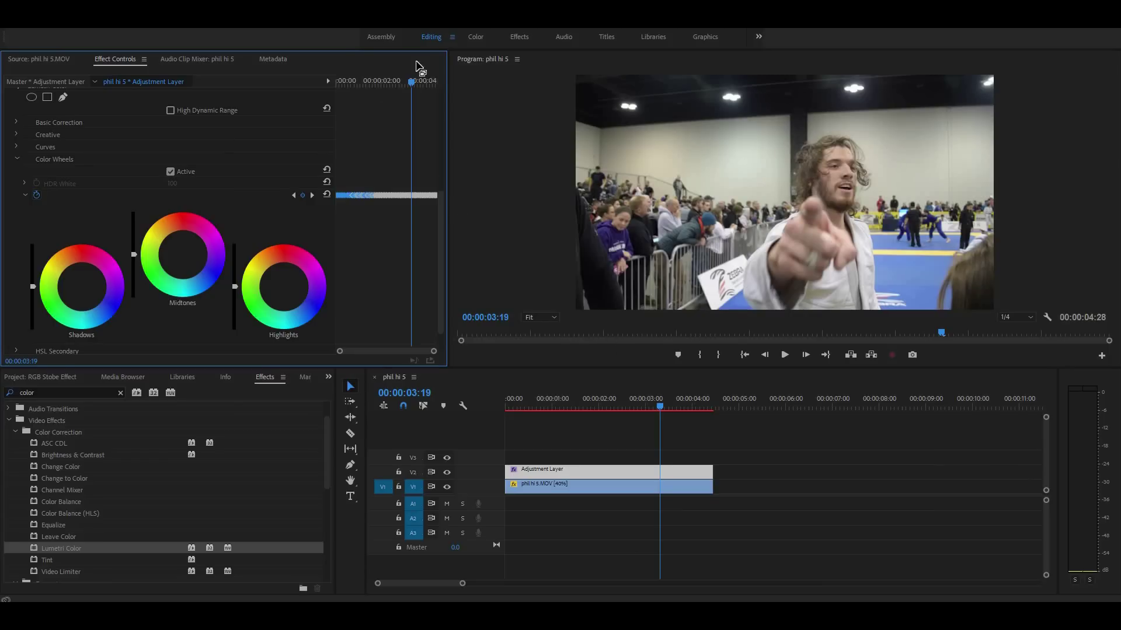
{"action": "left_click_drag", "start_coordinate": [411, 85], "coordinate": [398, 83]}
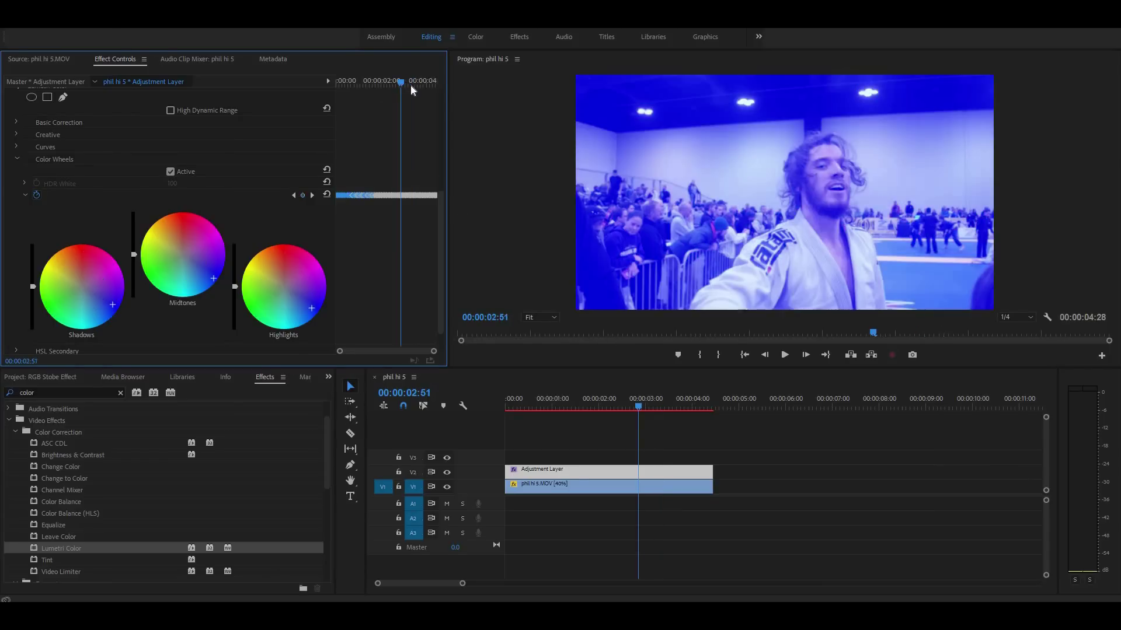
{"action": "left_click_drag", "start_coordinate": [639, 410], "coordinate": [477, 395]}
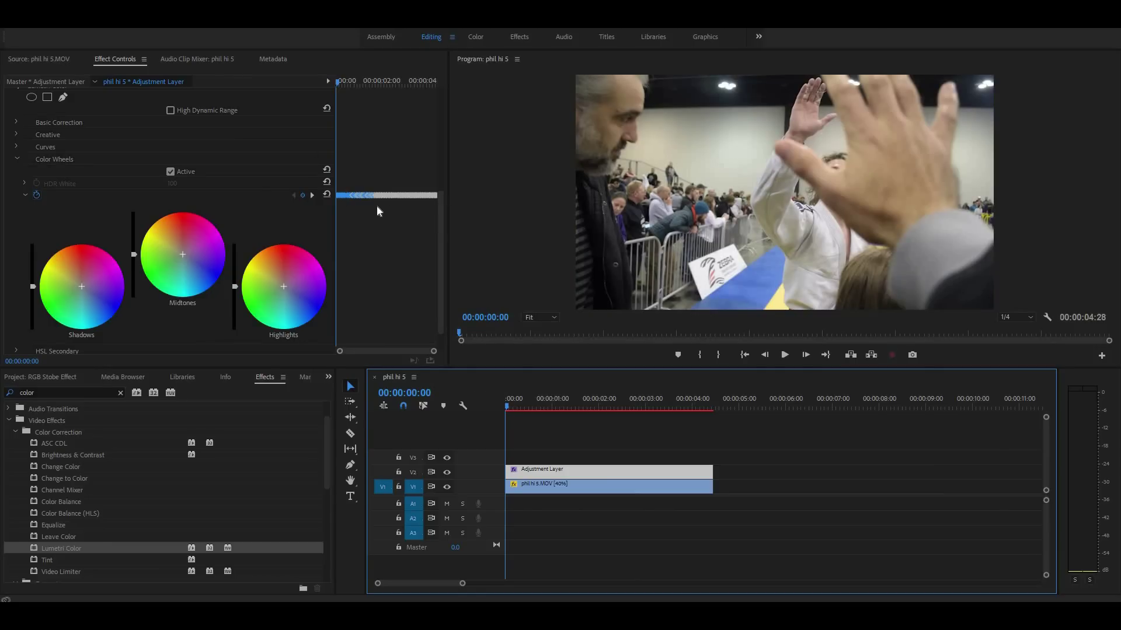
Step: Preview the strobe twice from the sequence start, then select the high-five clip on V1
{"action": "key", "text": "space"}
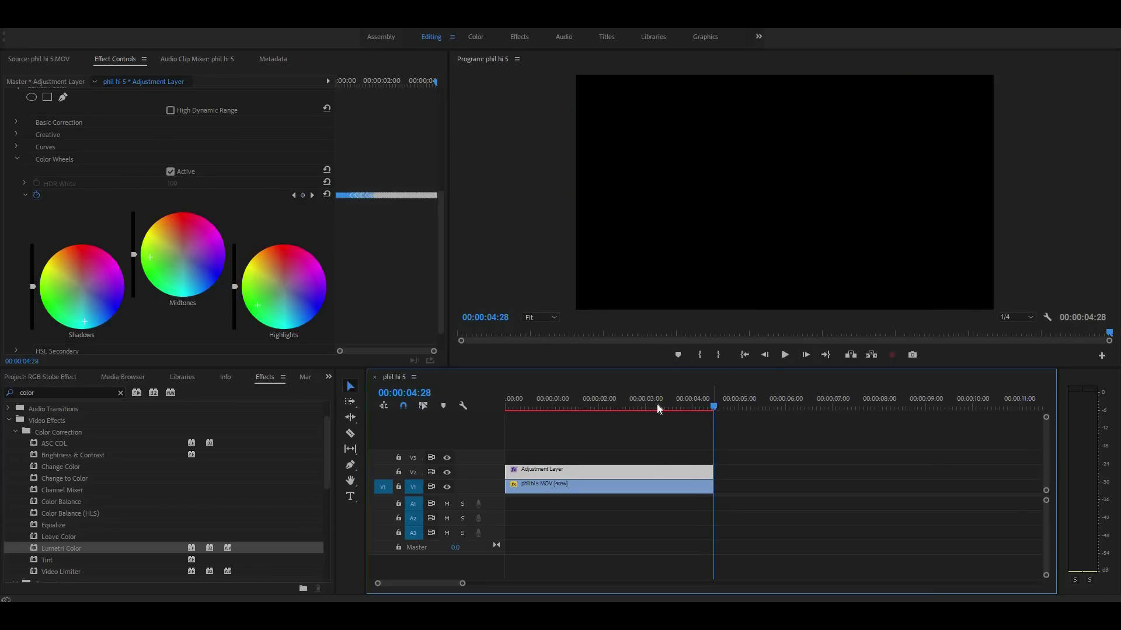
{"action": "left_click_drag", "start_coordinate": [657, 407], "coordinate": [488, 405]}
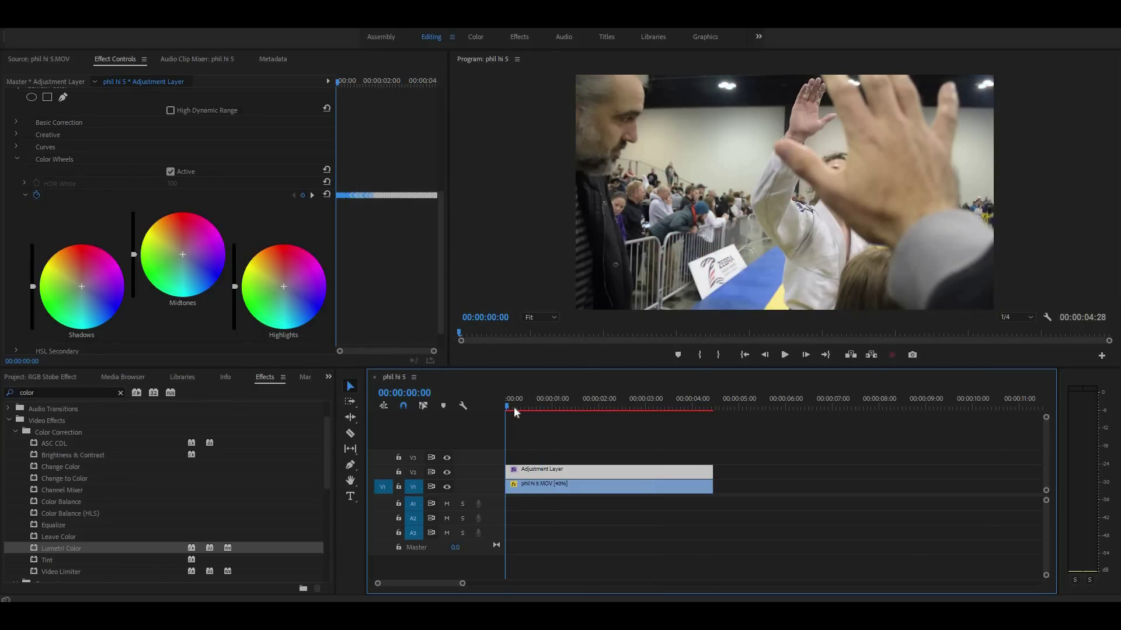
{"action": "key", "text": "space"}
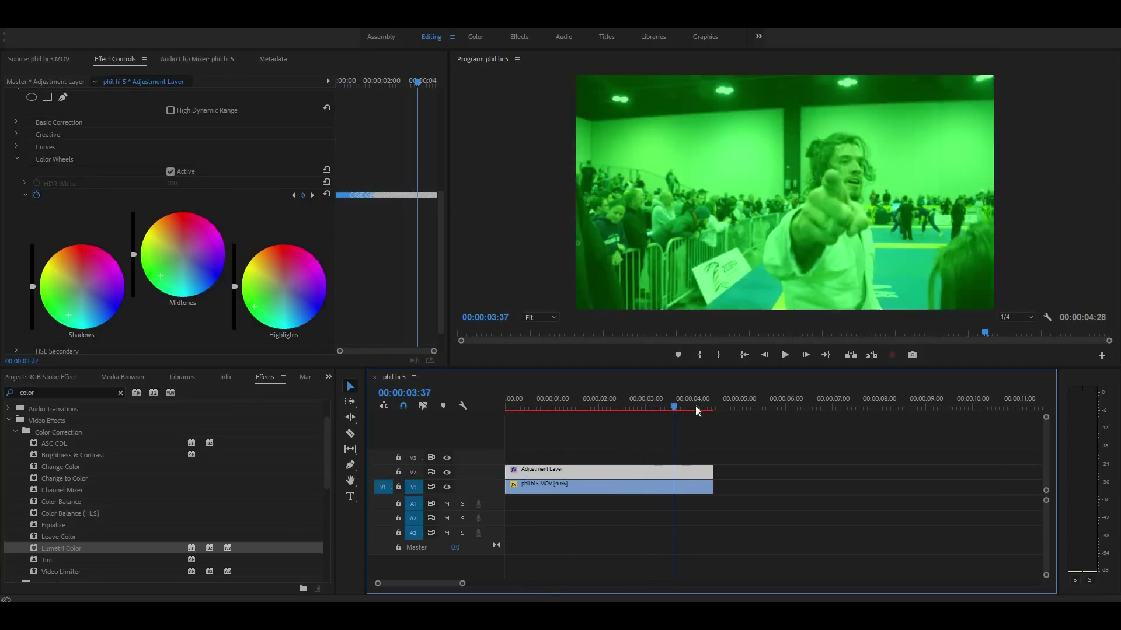
{"action": "left_click_drag", "start_coordinate": [695, 407], "coordinate": [495, 403]}
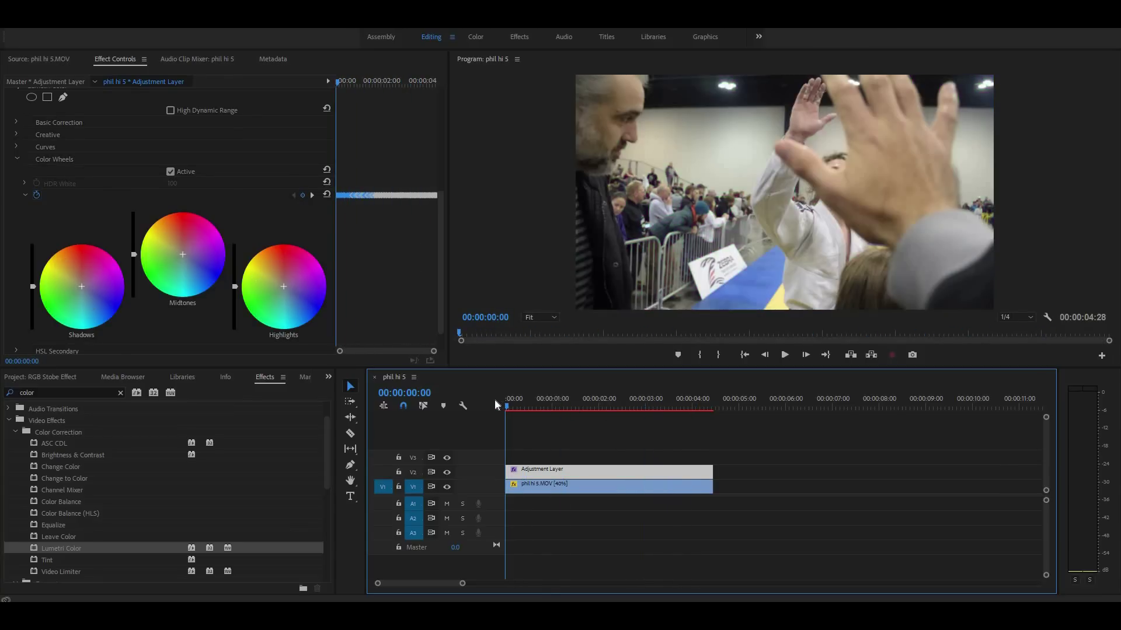
{"action": "left_click", "coordinate": [657, 488]}
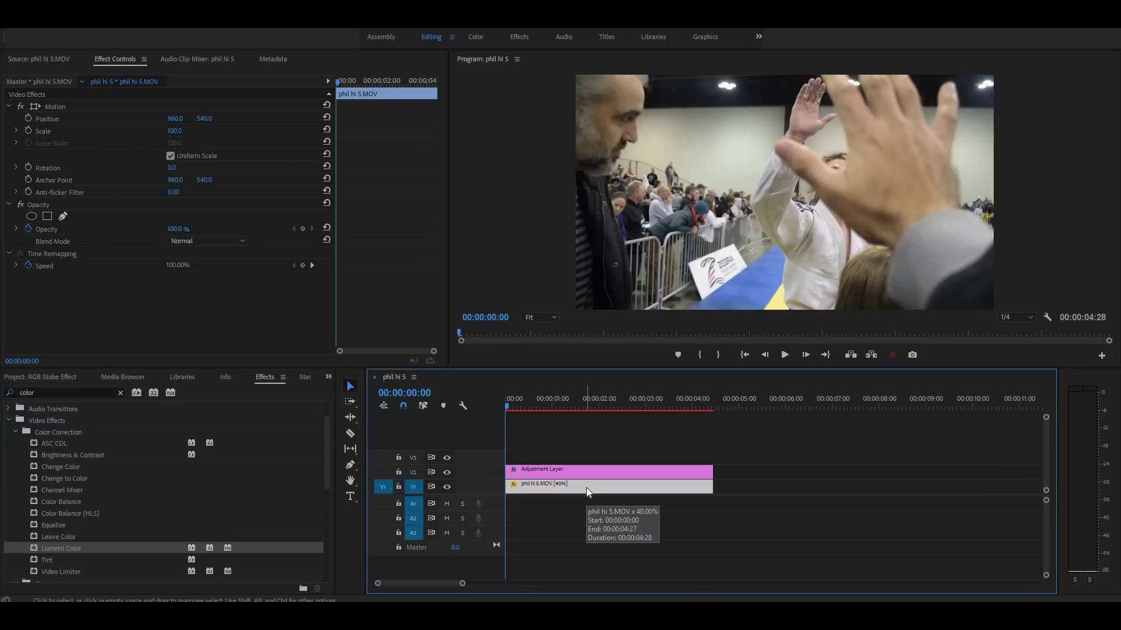
Step: Duplicate the high-five clip after a short gap on V1 and park the playhead at 00:00:08:20
{"action": "left_click_drag", "start_coordinate": [614, 488], "coordinate": [820, 485]}
{"action": "left_click", "coordinate": [818, 488]}
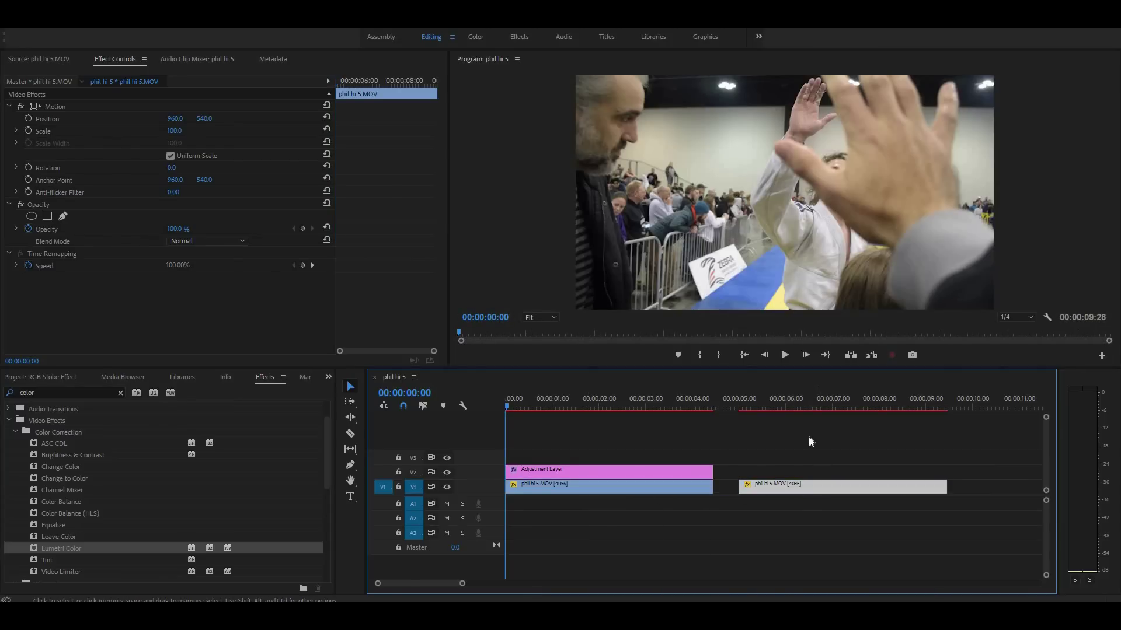
{"action": "left_click", "coordinate": [822, 404]}
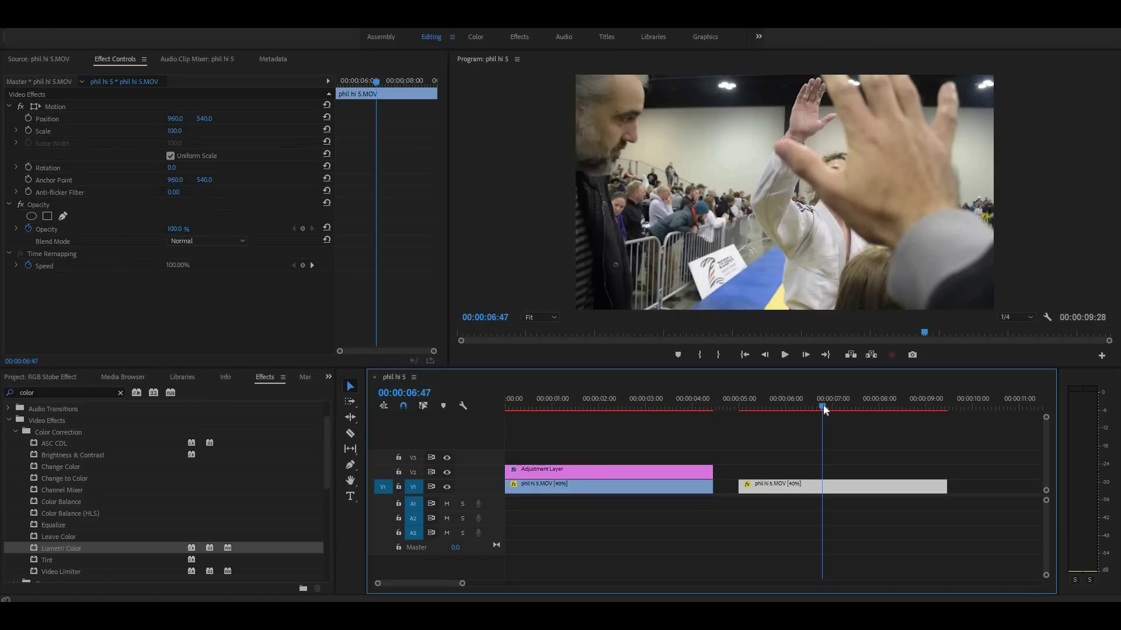
{"action": "left_click_drag", "start_coordinate": [829, 405], "coordinate": [895, 401]}
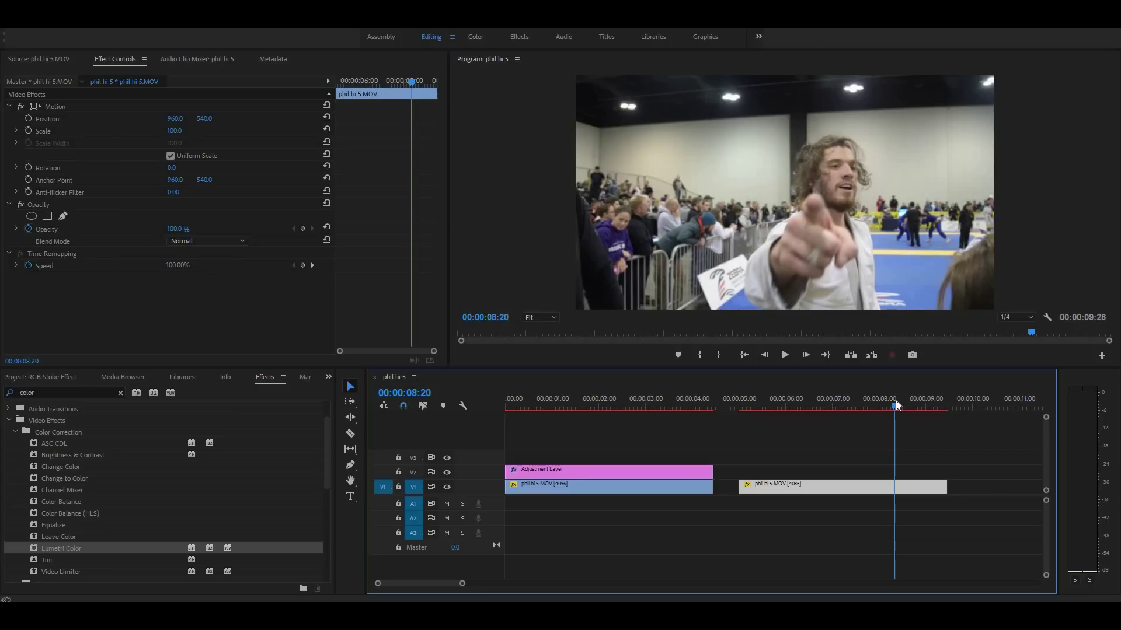
Step: Cut the second V1 clip with the Razor at 00:00:08:20, the ghost section's start
{"action": "key", "text": "c"}
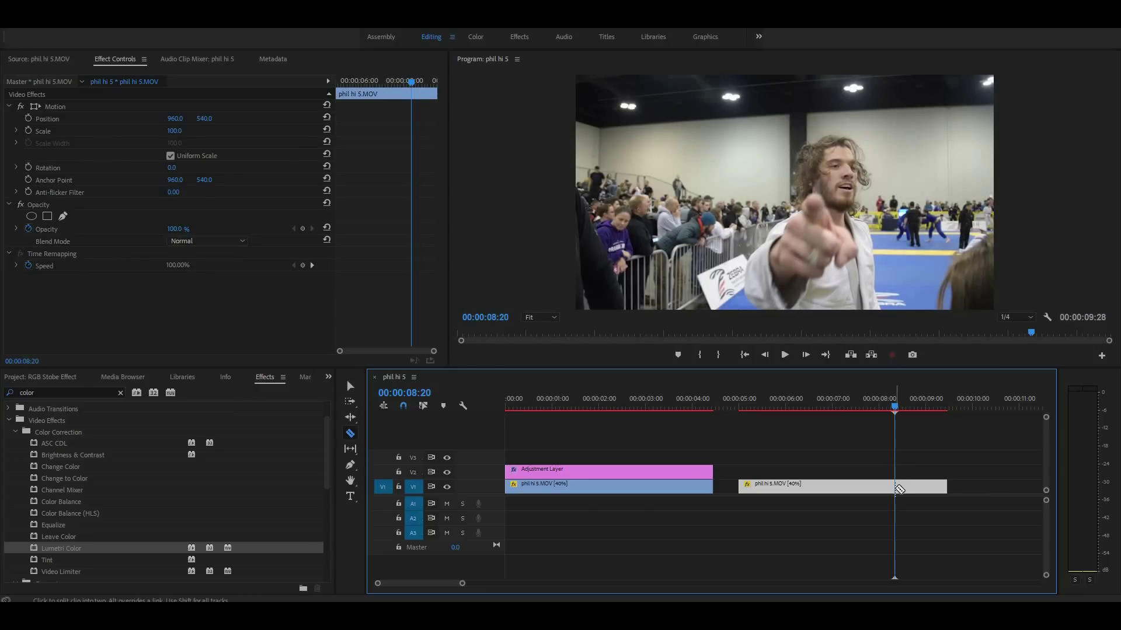
{"action": "left_click", "coordinate": [899, 488]}
{"action": "key", "text": "="}
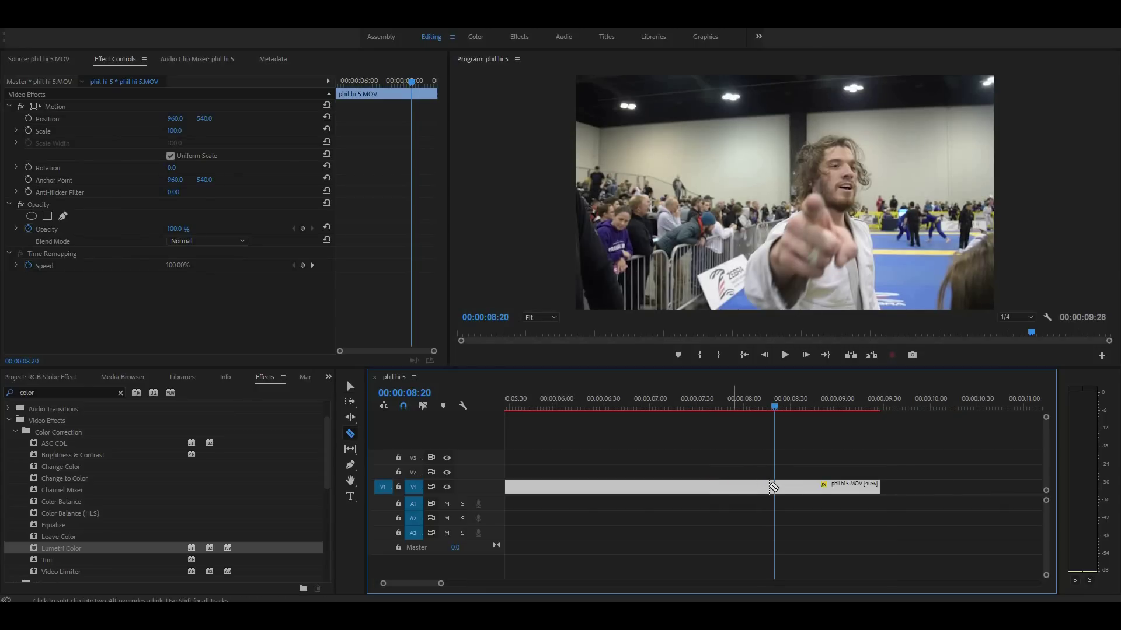
{"action": "left_click", "coordinate": [779, 487]}
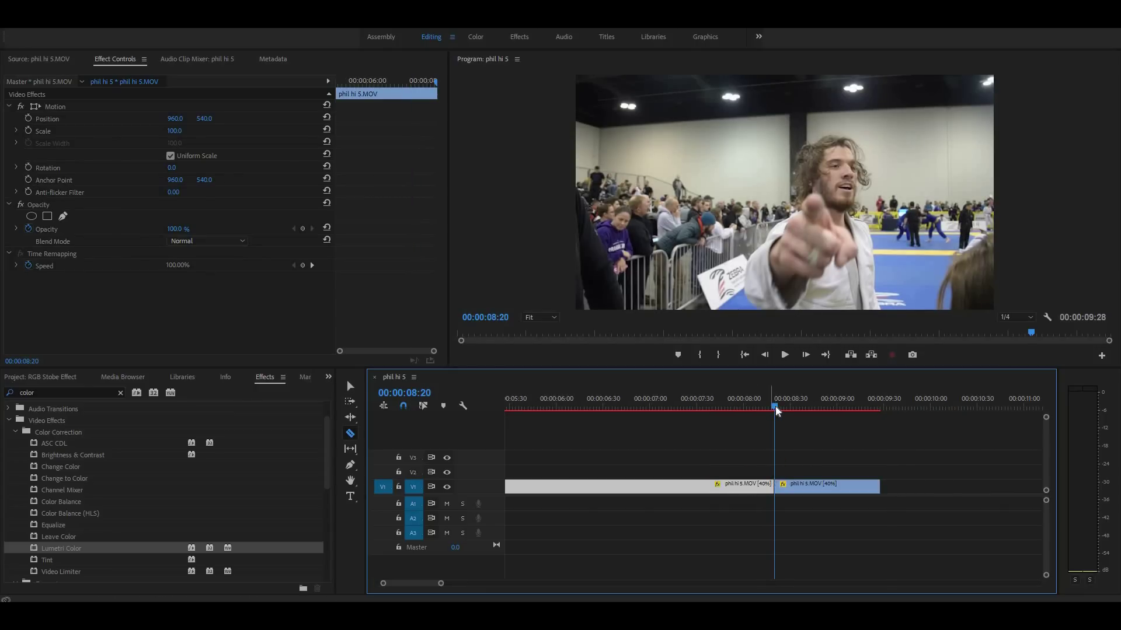
Step: Cut the clip again at 00:00:08:49 and select the short middle piece
{"action": "left_click", "coordinate": [785, 407]}
{"action": "left_click_drag", "start_coordinate": [792, 412], "coordinate": [820, 410]}
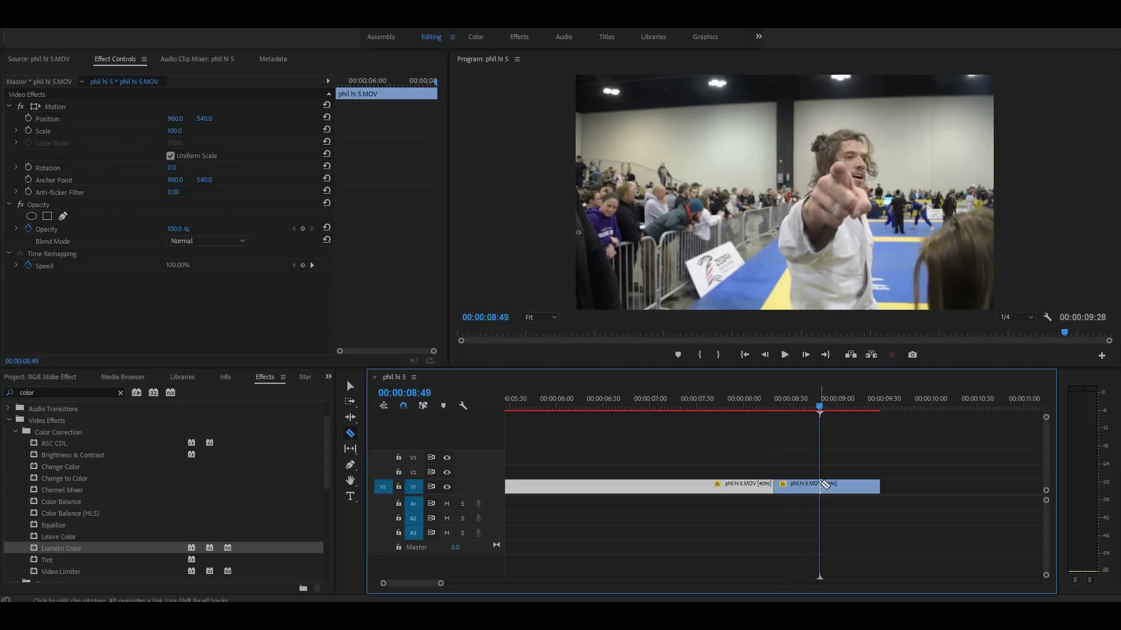
{"action": "left_click", "coordinate": [809, 493]}
{"action": "key", "text": "v"}
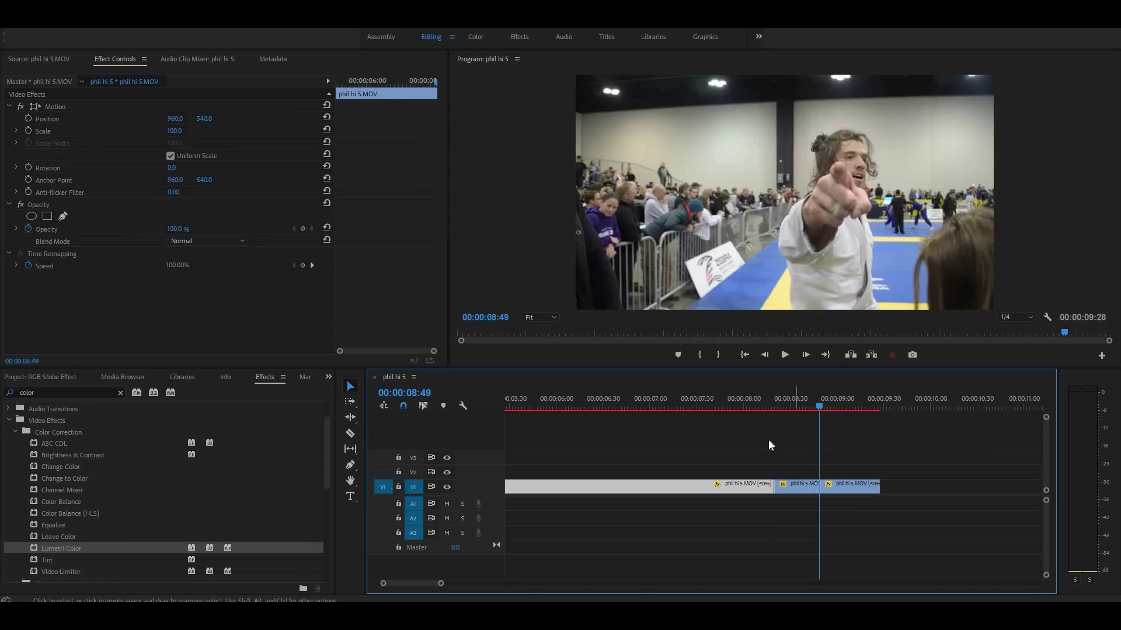
{"action": "key", "text": "c"}
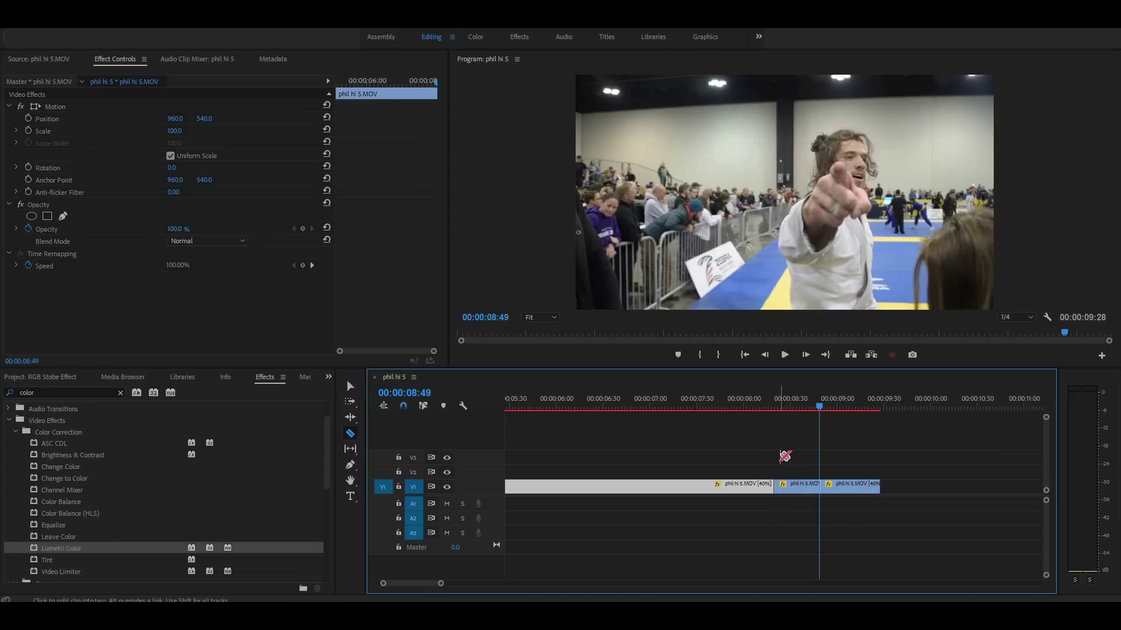
{"action": "key", "text": "v"}
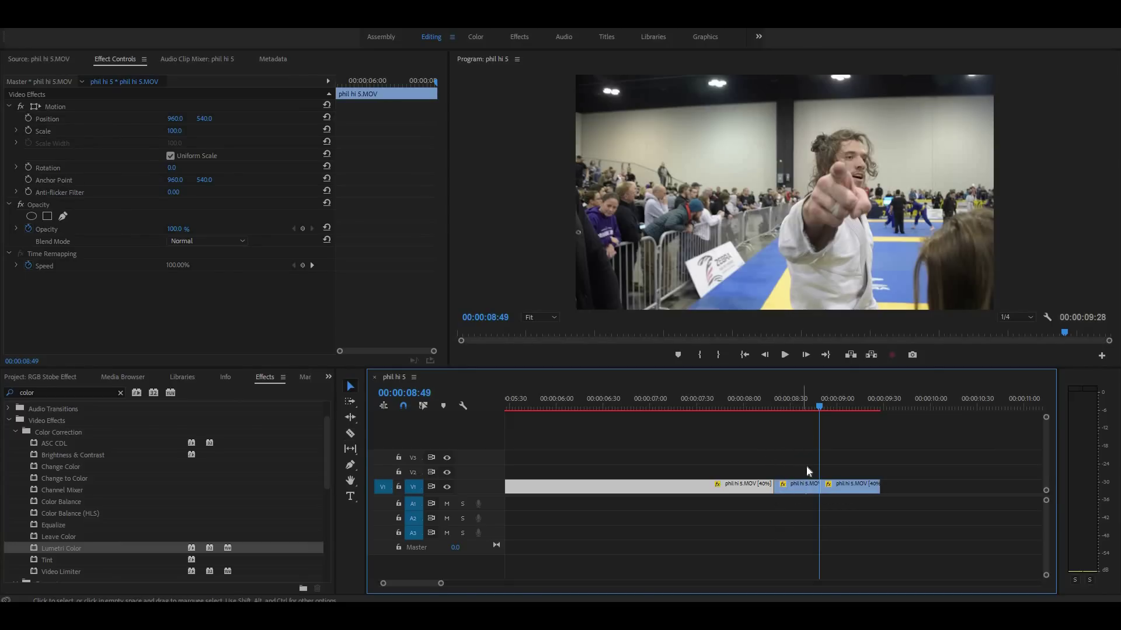
{"action": "left_click", "coordinate": [804, 488]}
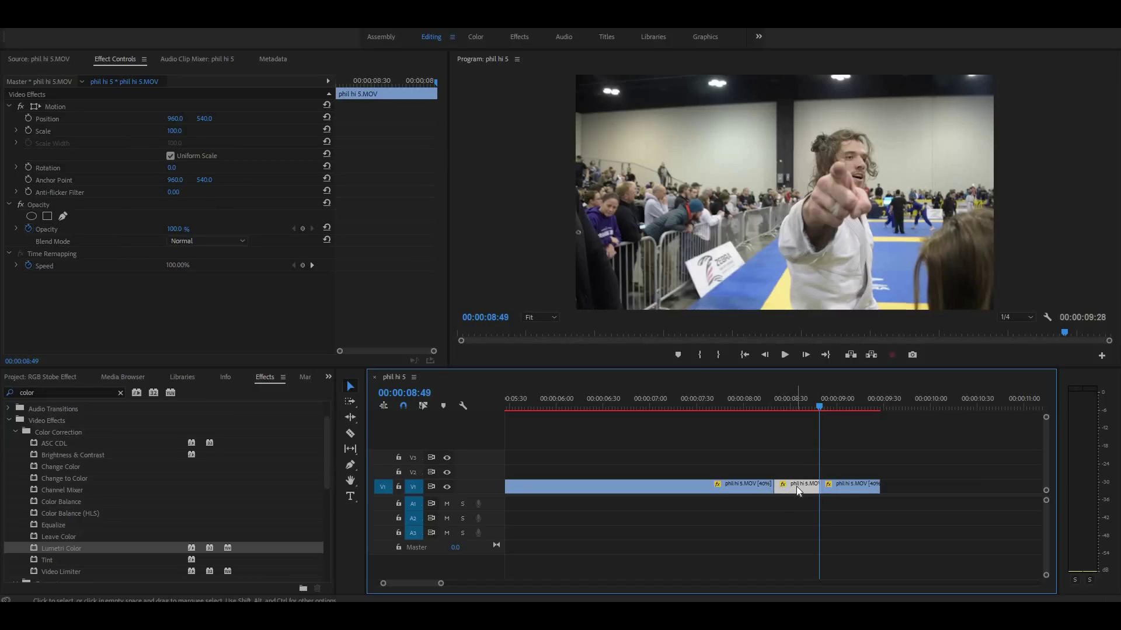
Step: Copy the middle piece onto V2 and keyframe its opacity at 50%
{"action": "left_click_drag", "start_coordinate": [796, 485], "coordinate": [792, 404]}
{"action": "left_click", "coordinate": [793, 404]}
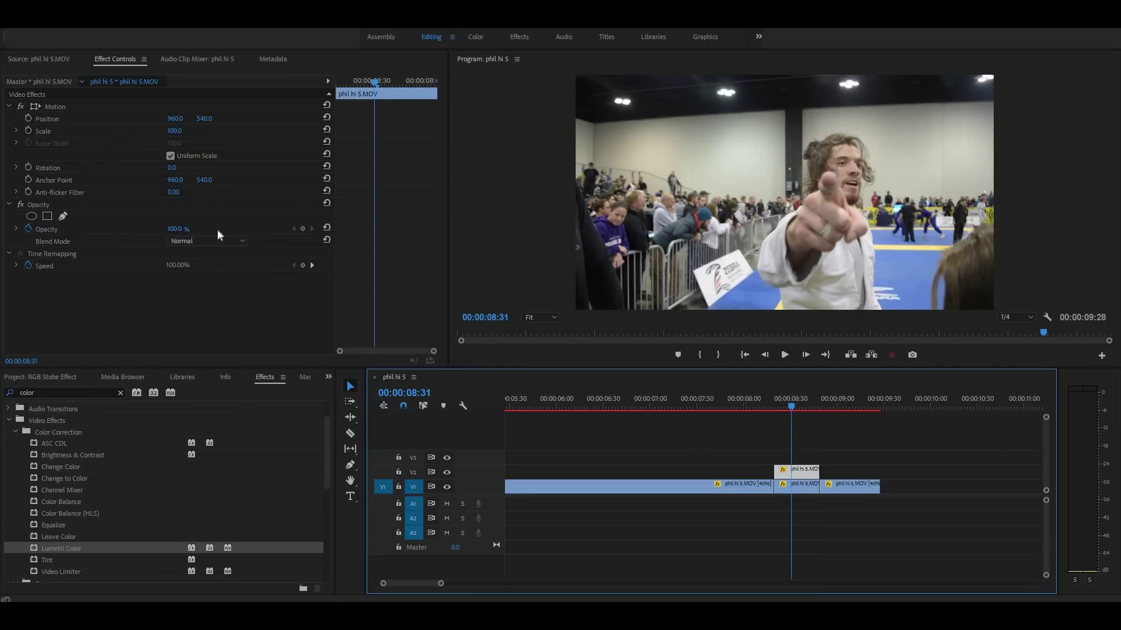
{"action": "left_click", "coordinate": [175, 229]}
{"action": "type", "text": "50"}
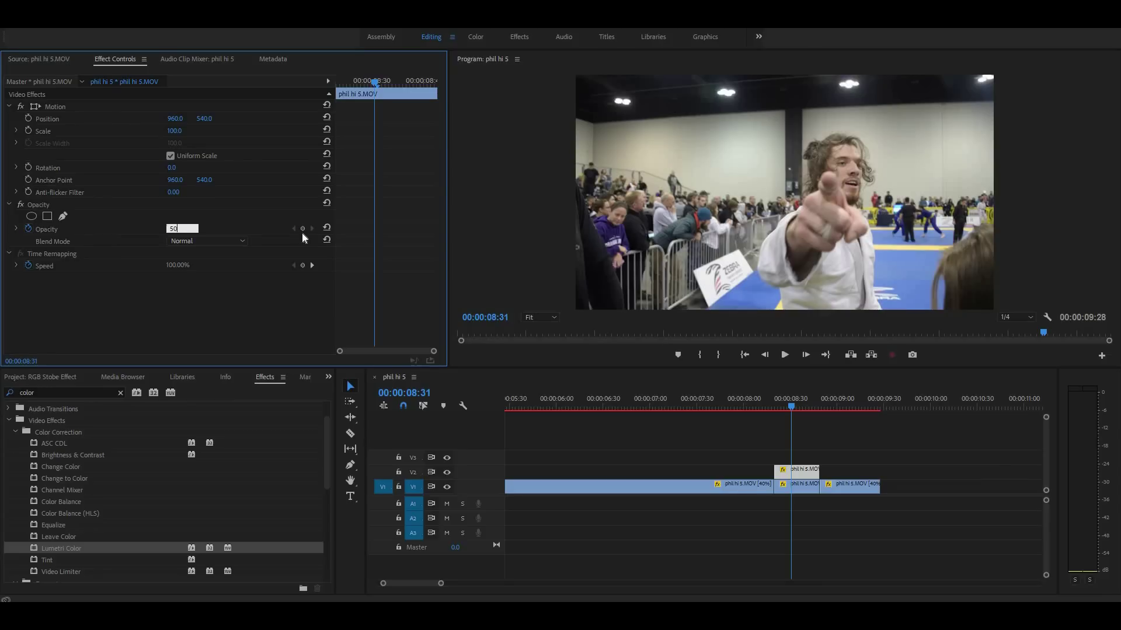
{"action": "left_click", "coordinate": [303, 228]}
Step: Offset the ghost copy's position to 903, 502 and scrub back to 00:00:08:11
{"action": "left_click_drag", "start_coordinate": [204, 119], "coordinate": [192, 125]}
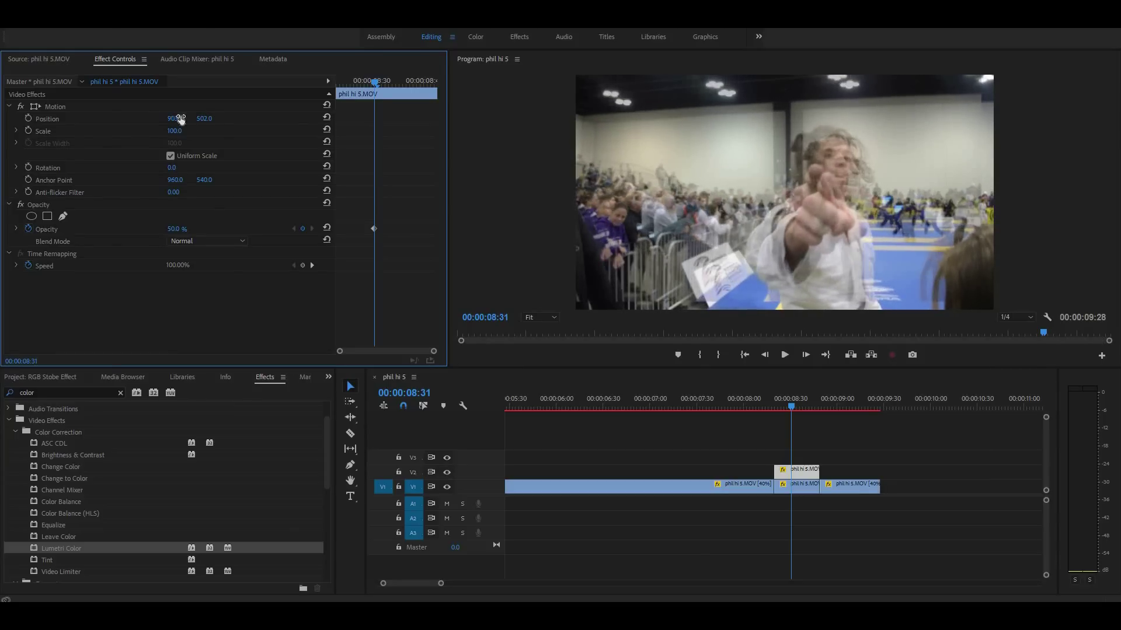
{"action": "left_click_drag", "start_coordinate": [175, 119], "coordinate": [142, 119]}
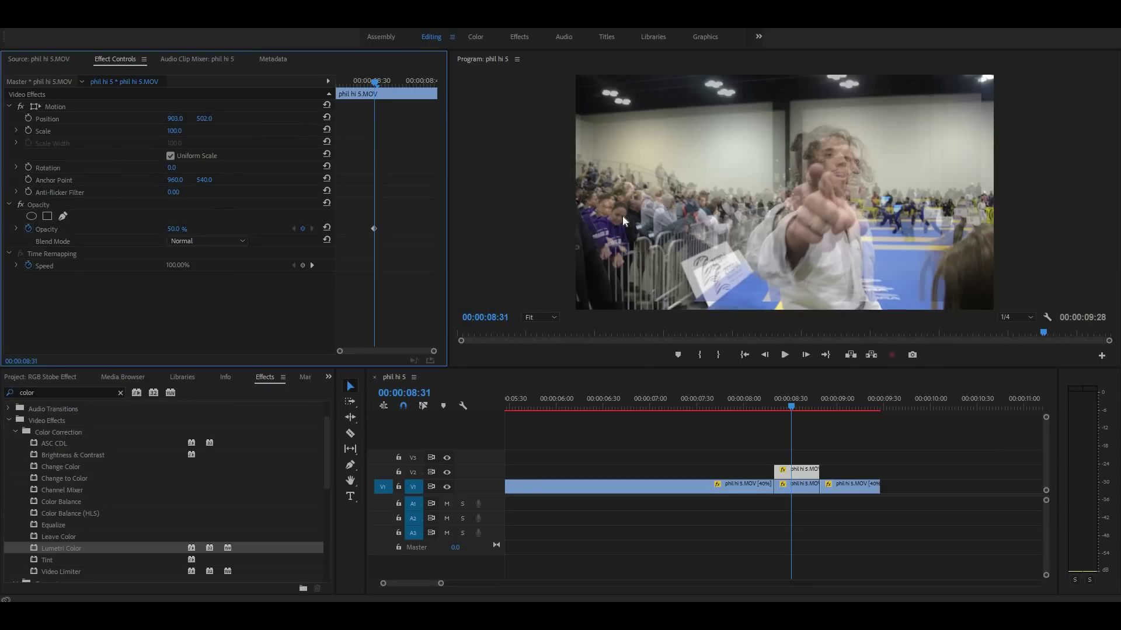
{"action": "left_click", "coordinate": [779, 406]}
{"action": "left_click_drag", "start_coordinate": [798, 409], "coordinate": [764, 409]}
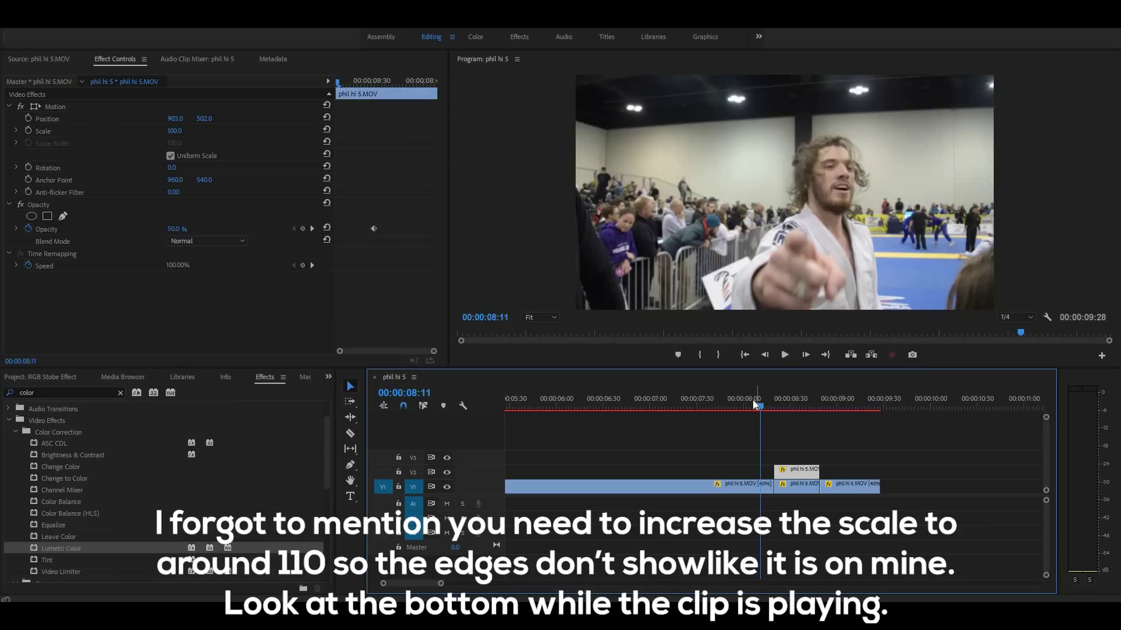
Step: Move the Lumetri Adjustment Layer onto V3 above the ghost section
{"action": "key", "text": "minus"}
{"action": "key", "text": "minus"}
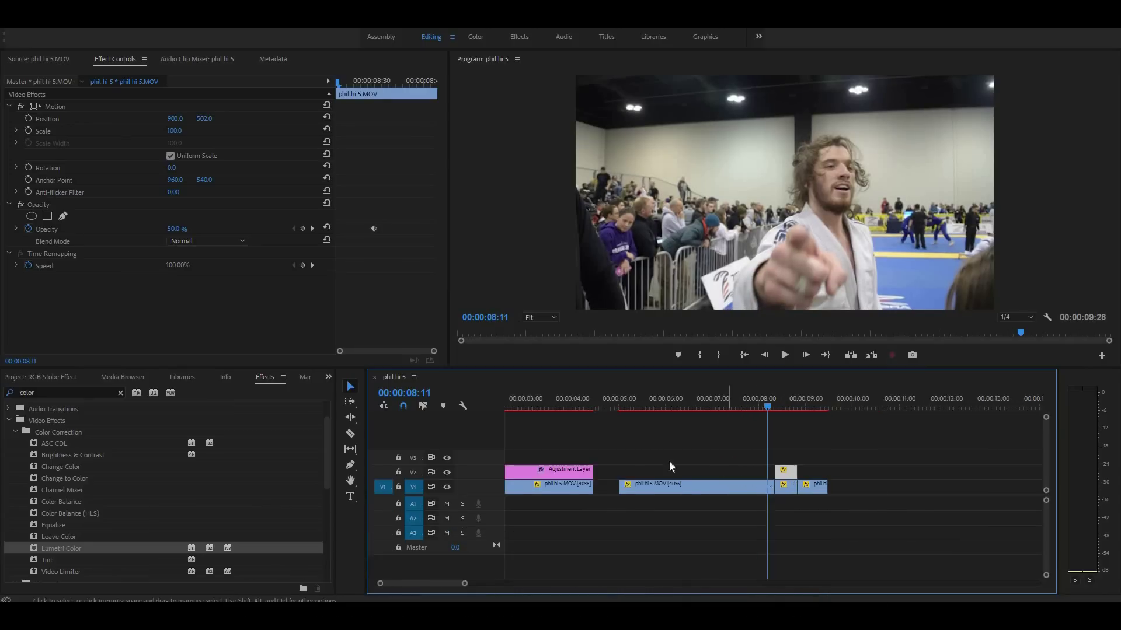
{"action": "left_click", "coordinate": [578, 472]}
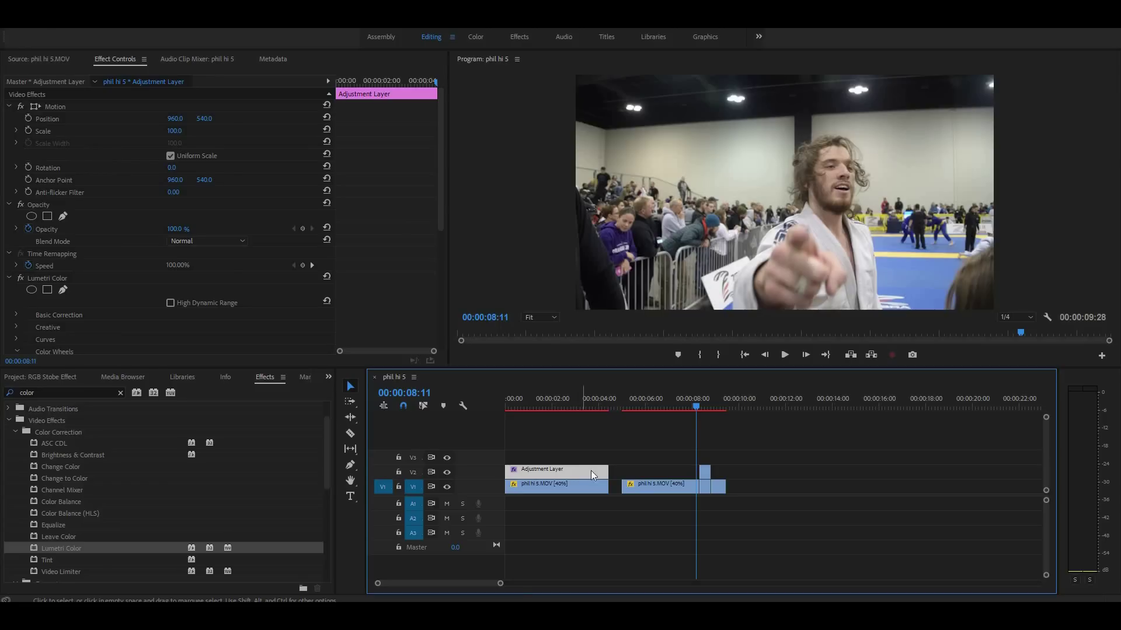
{"action": "left_click_drag", "start_coordinate": [582, 471], "coordinate": [705, 488]}
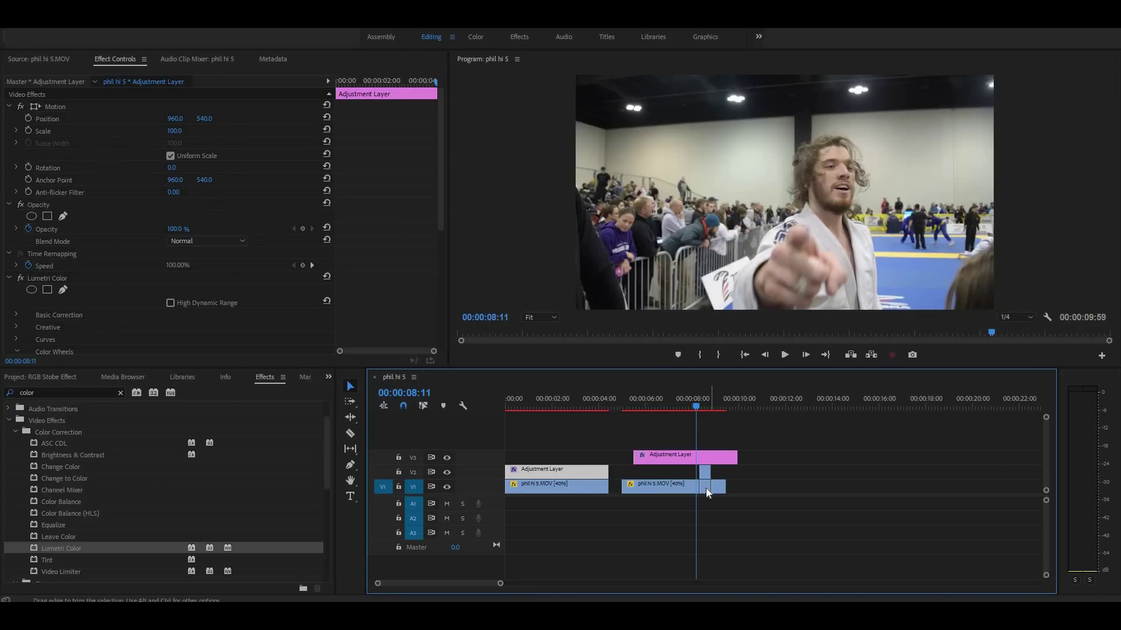
Step: Razor the Adjustment Layer at the ghost clip's start and end, deleting both outer pieces
{"action": "key", "text": "equal"}
{"action": "key", "text": "equal"}
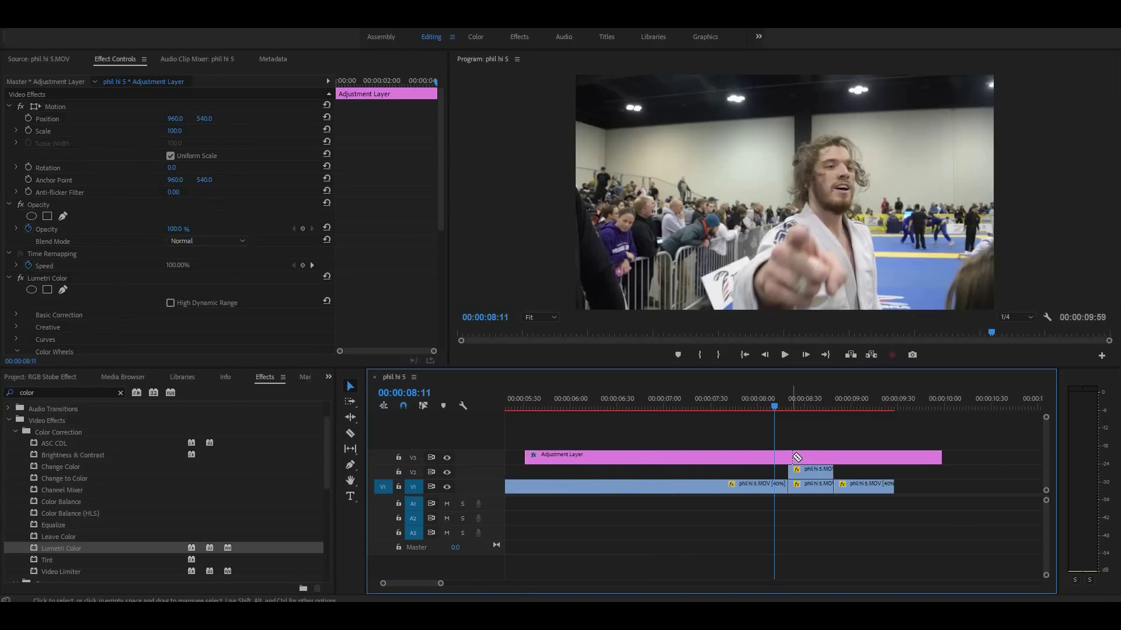
{"action": "key", "text": "c"}
{"action": "left_click", "coordinate": [789, 457]}
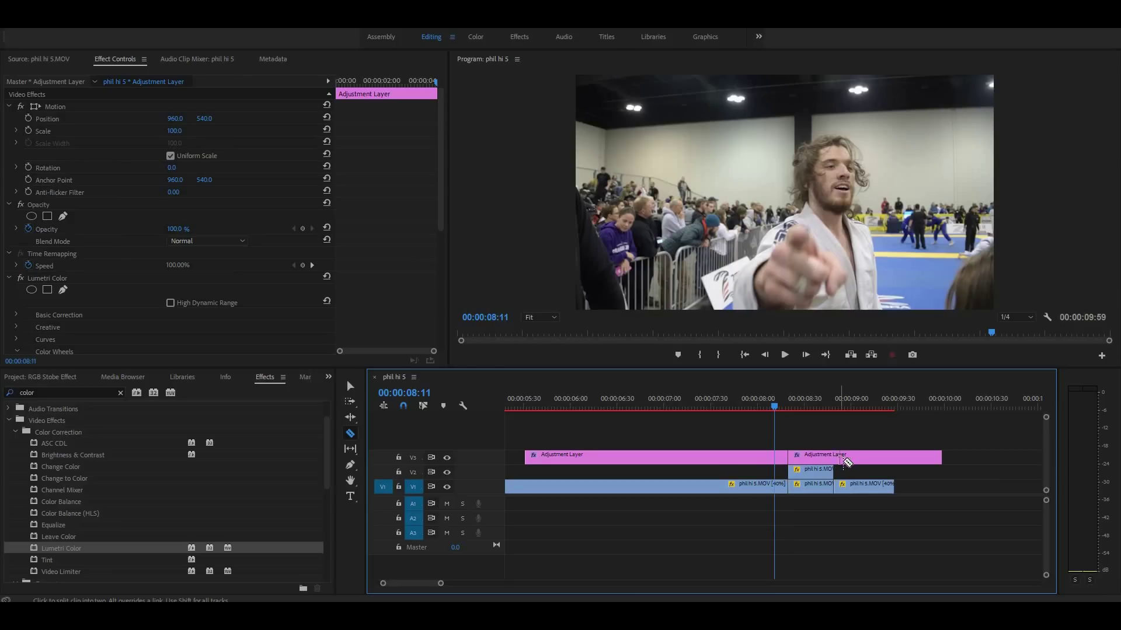
{"action": "left_click", "coordinate": [833, 457]}
{"action": "key", "text": "v"}
{"action": "left_click", "coordinate": [852, 460]}
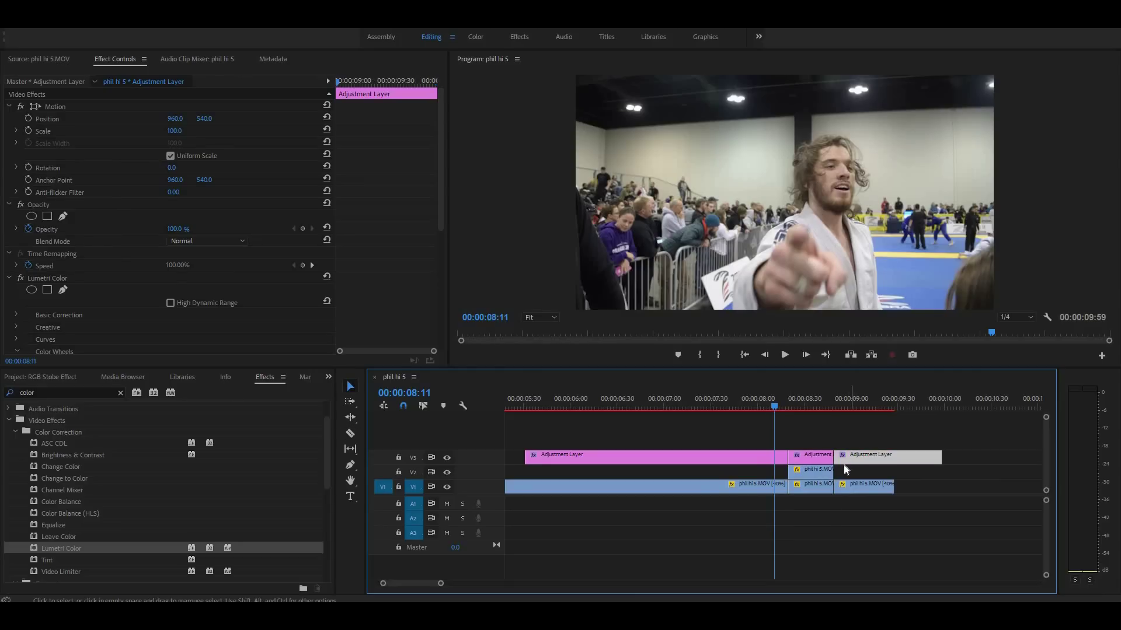
{"action": "left_click", "coordinate": [745, 467]}
{"action": "key", "text": "Delete"}
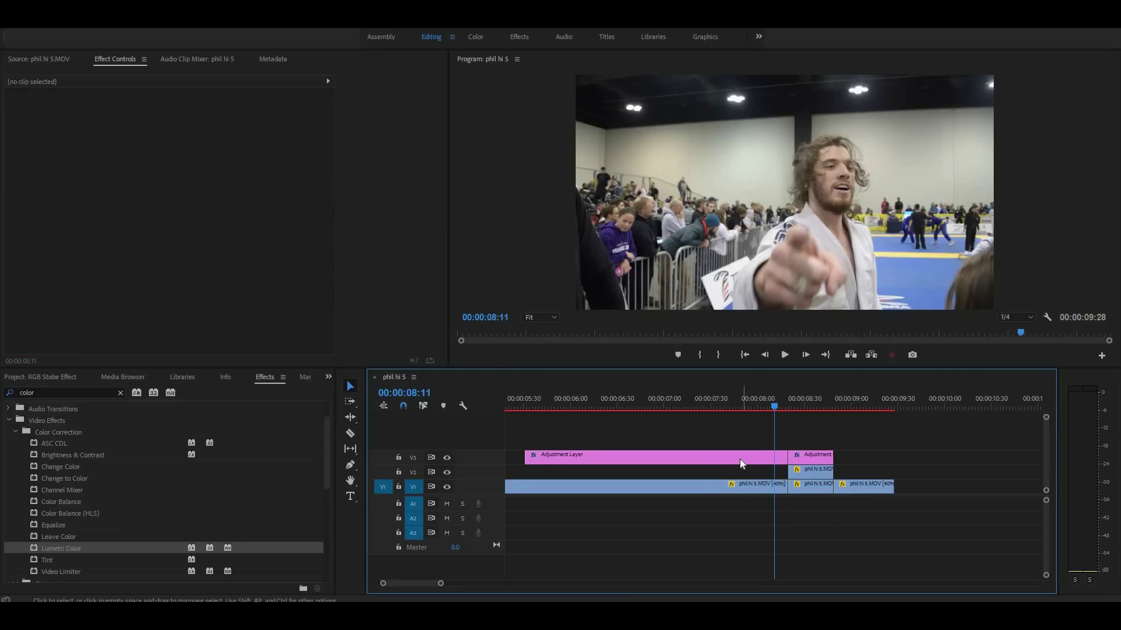
{"action": "left_click", "coordinate": [740, 459]}
{"action": "key", "text": "Delete"}
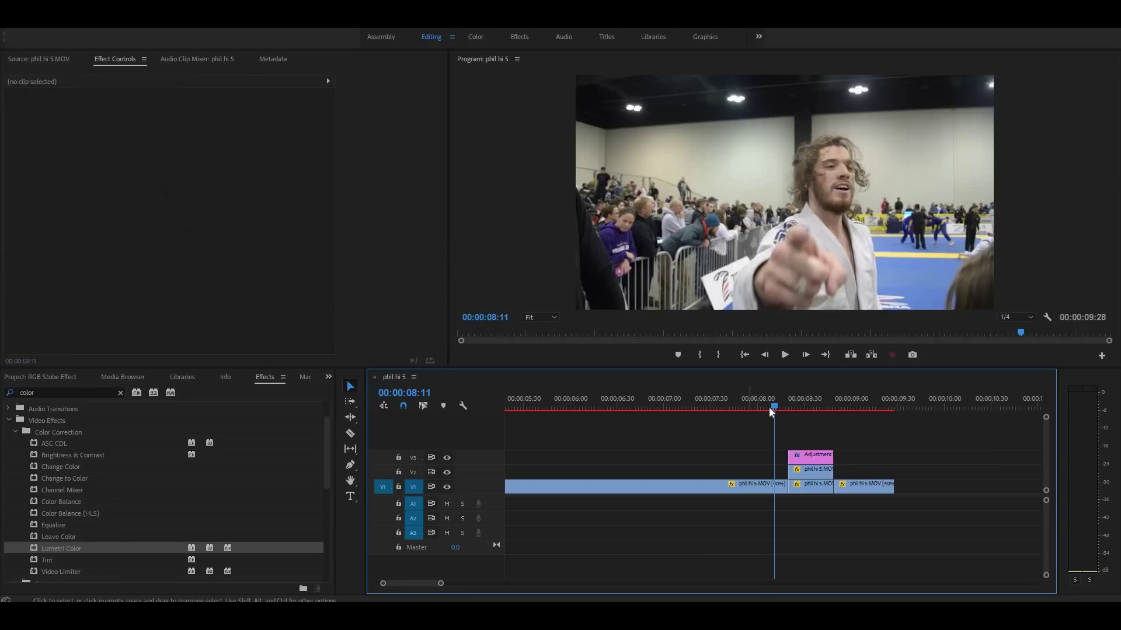
{"action": "key", "text": "space"}
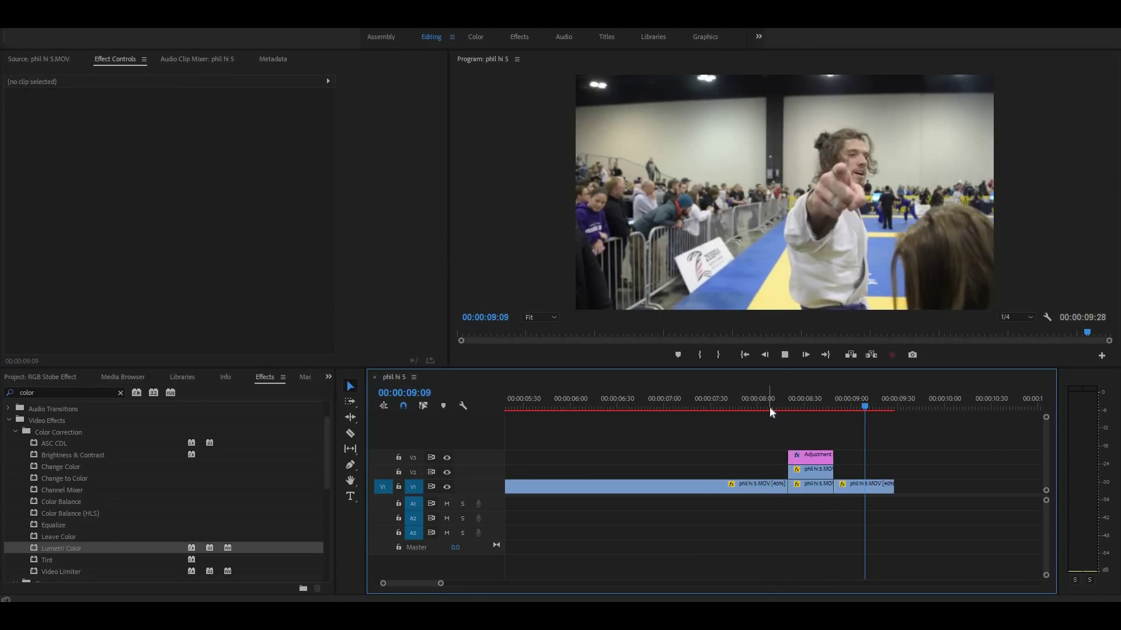
{"action": "left_click", "coordinate": [770, 412]}
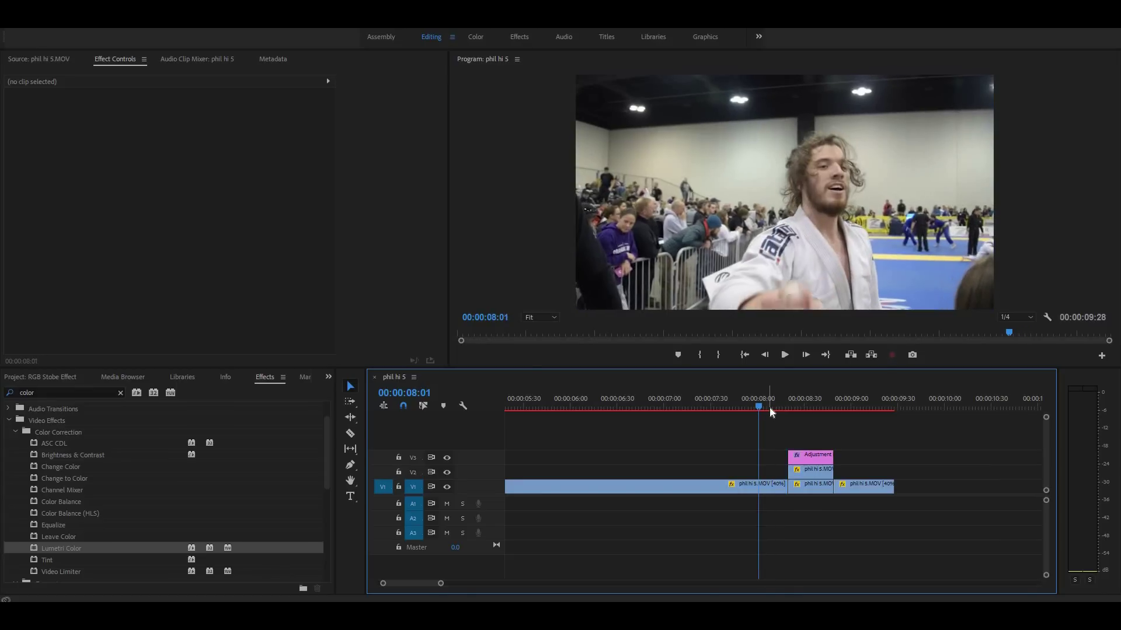
{"action": "key", "text": "space"}
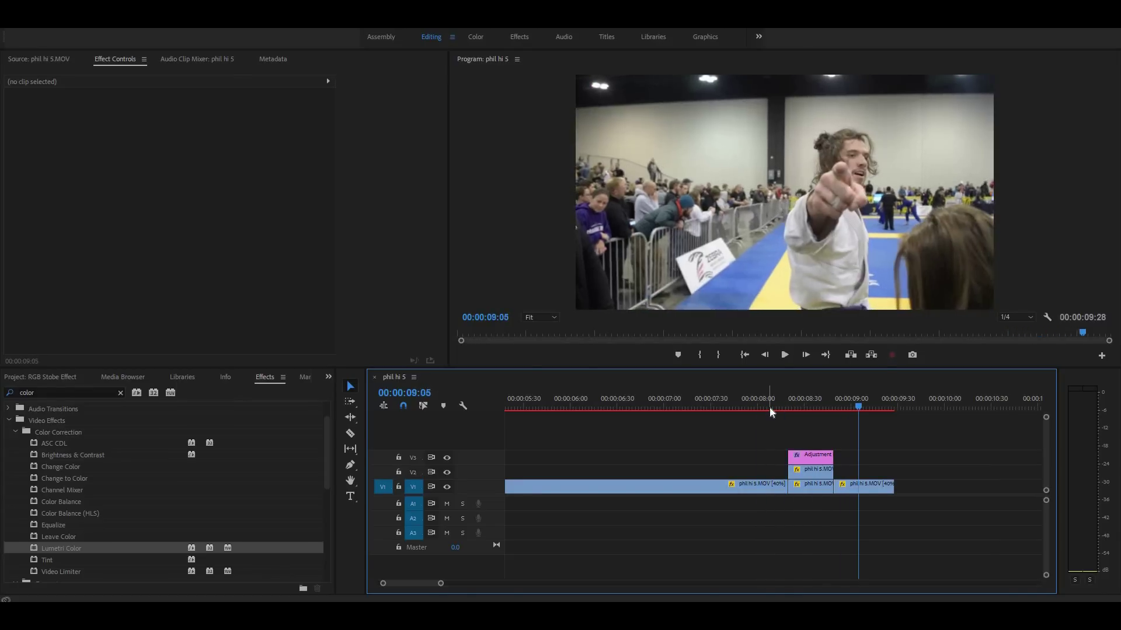
{"action": "left_click", "coordinate": [770, 413]}
{"action": "left_click", "coordinate": [771, 412]}
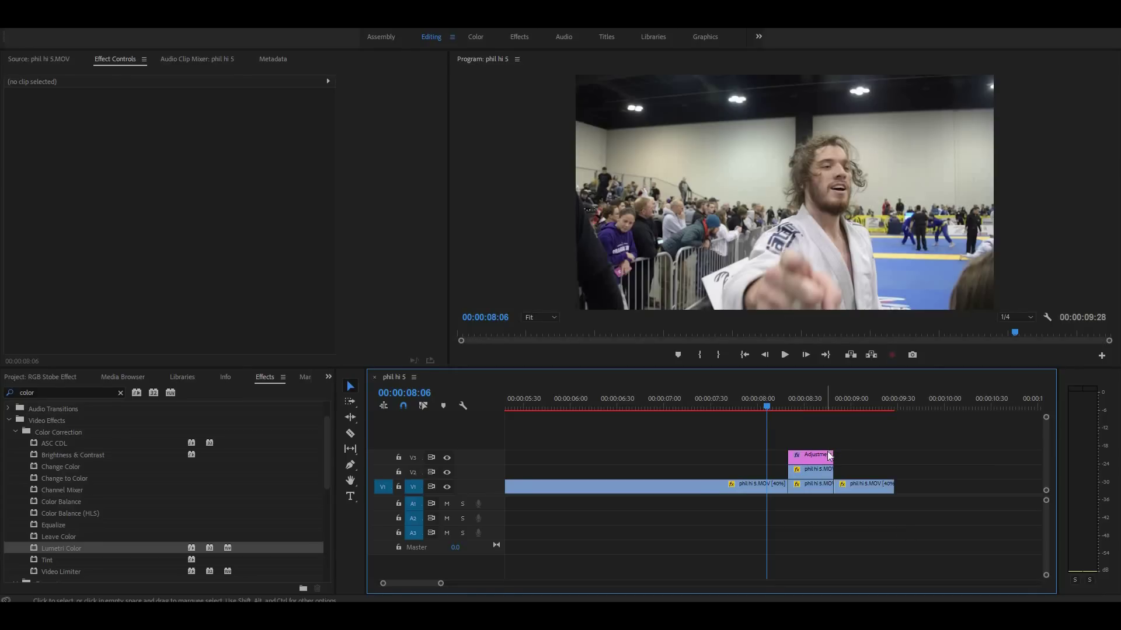
Step: Load the V3 Adjustment Layer in Effect Controls and preview the ghost section, stopping at 00:00:08:03
{"action": "left_click", "coordinate": [811, 454]}
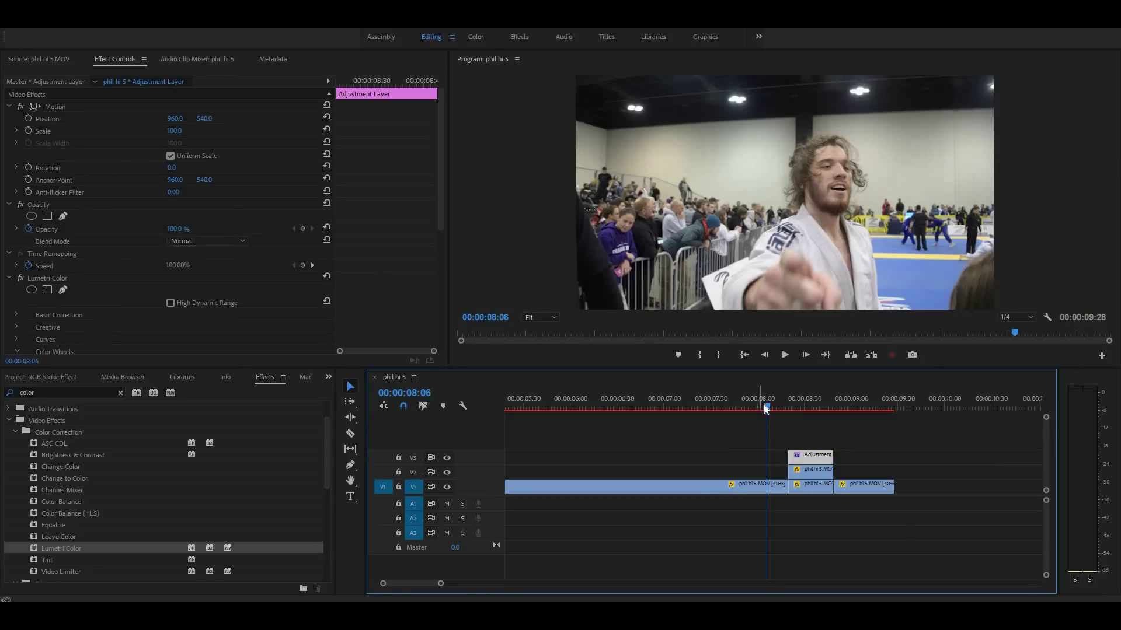
{"action": "key", "text": "space"}
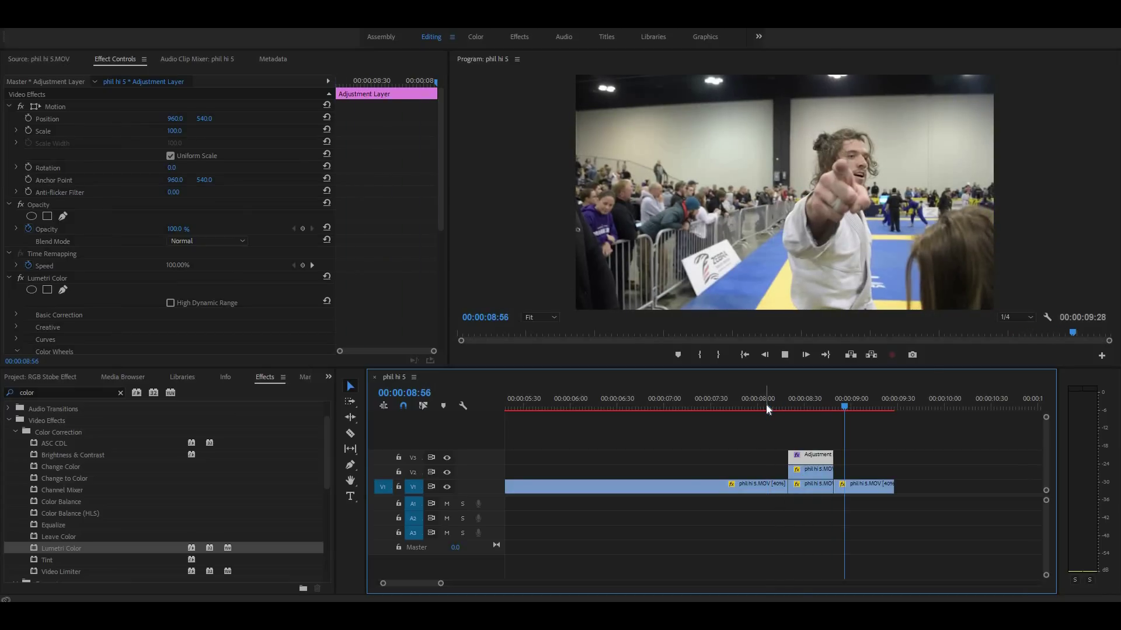
{"action": "left_click", "coordinate": [766, 407]}
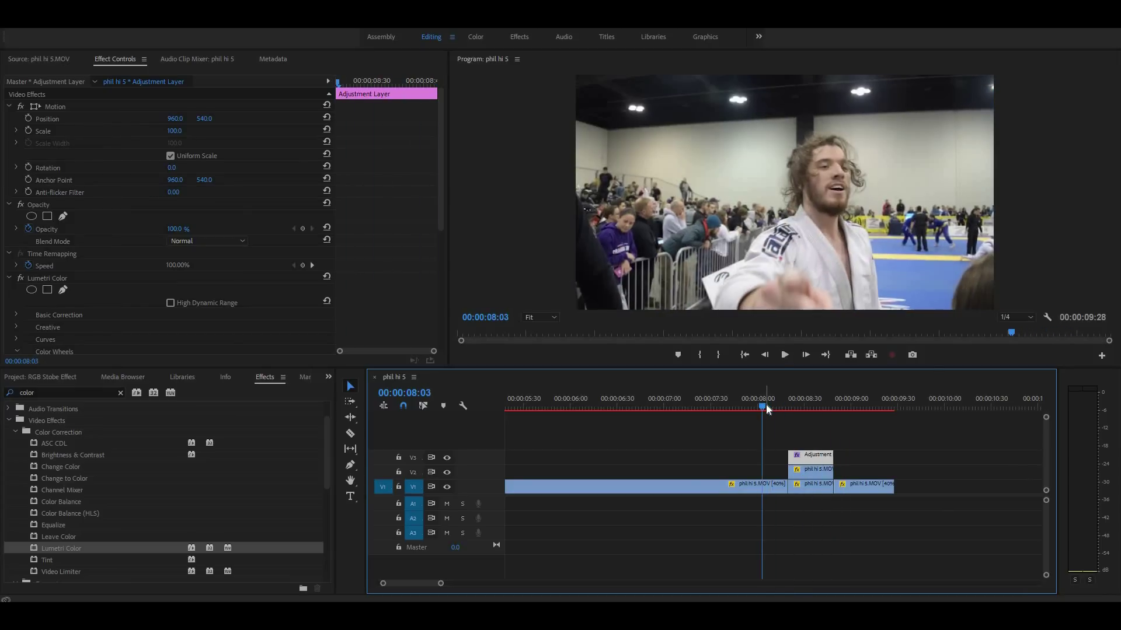